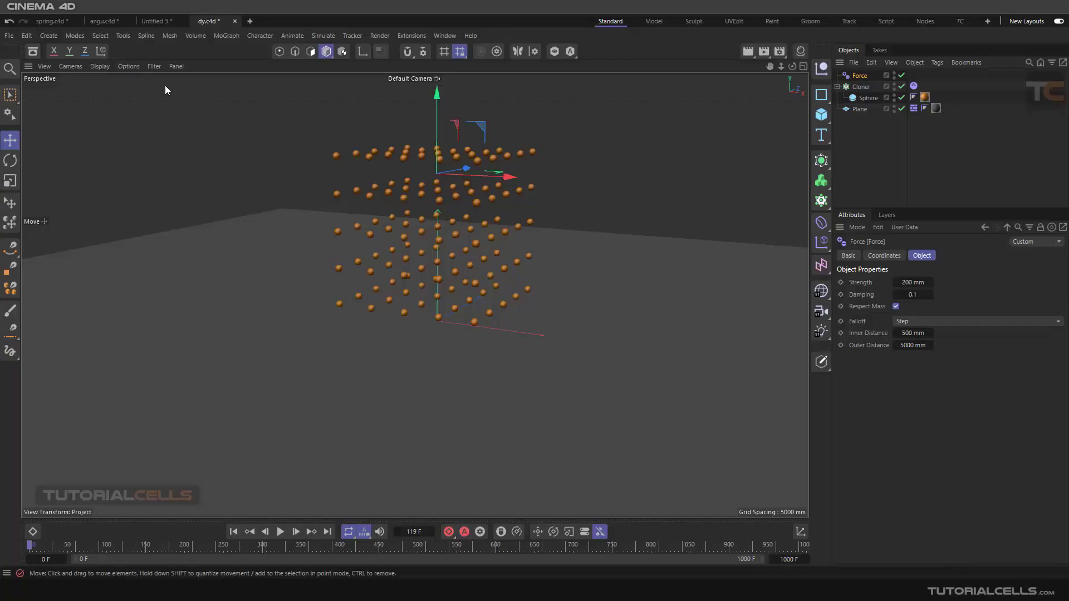
Browse the Simulate menu without adding anything, then orbit around the sphere grid.
left_click(320, 36)
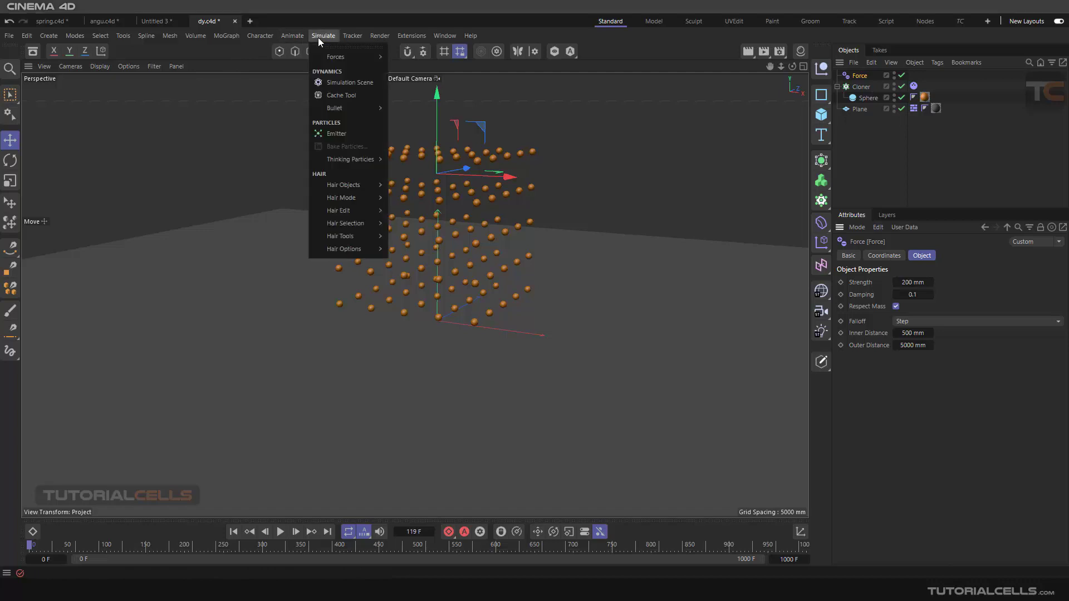
mouse_move(363, 106)
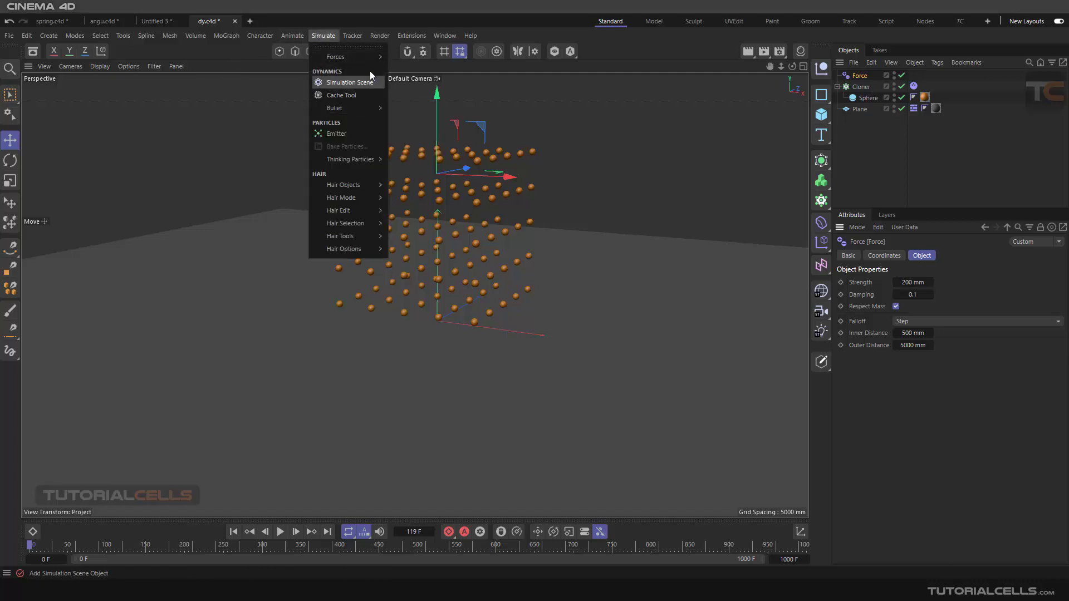
mouse_move(368, 55)
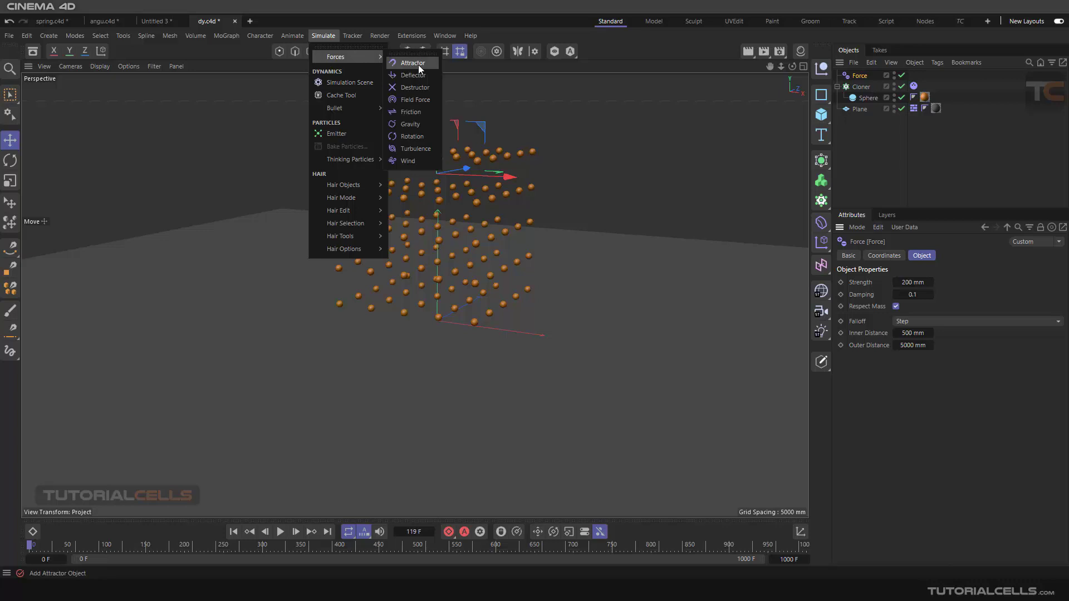
left_click(562, 271)
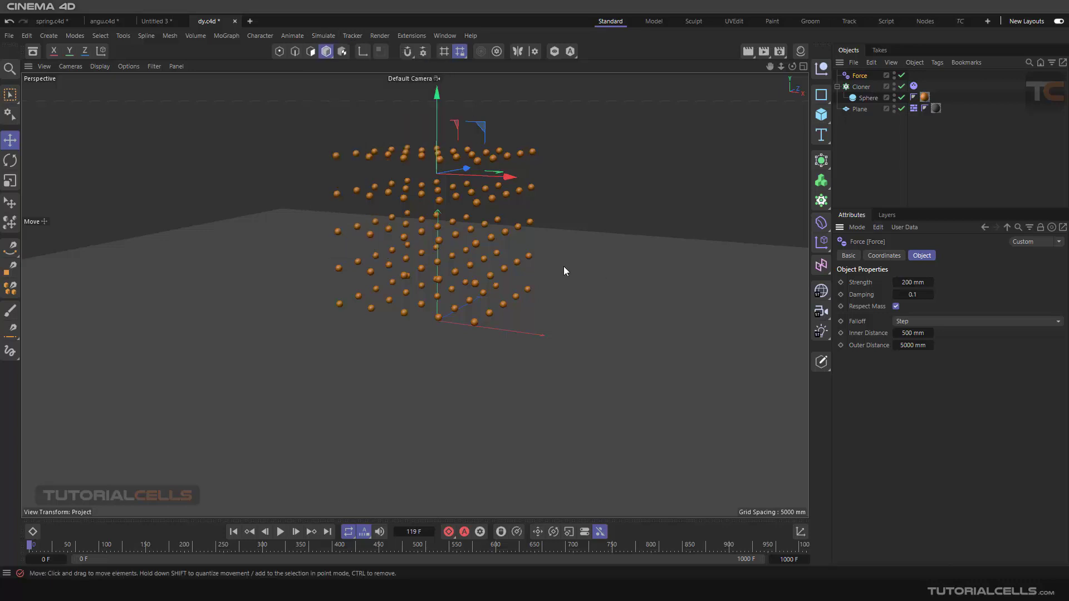
left_click_drag(536, 276, 450, 266, "alt")
Inspect the Cloner's Dynamics Body tag and Bullet Tags list, then deselect everything.
left_click(862, 88)
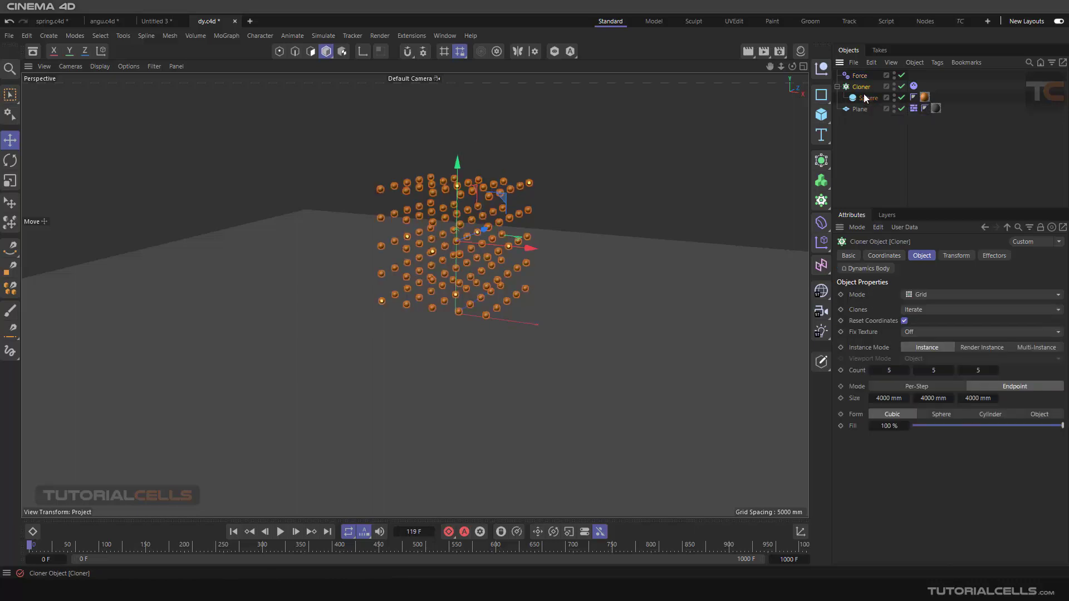
left_click(913, 86)
left_click(937, 63)
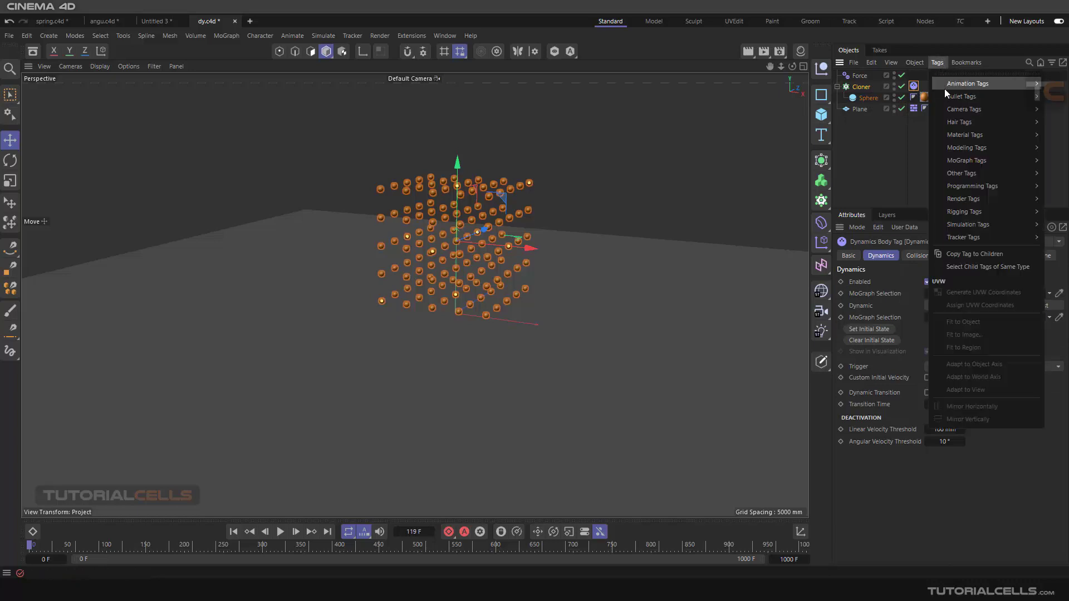
mouse_move(948, 96)
left_click(903, 127)
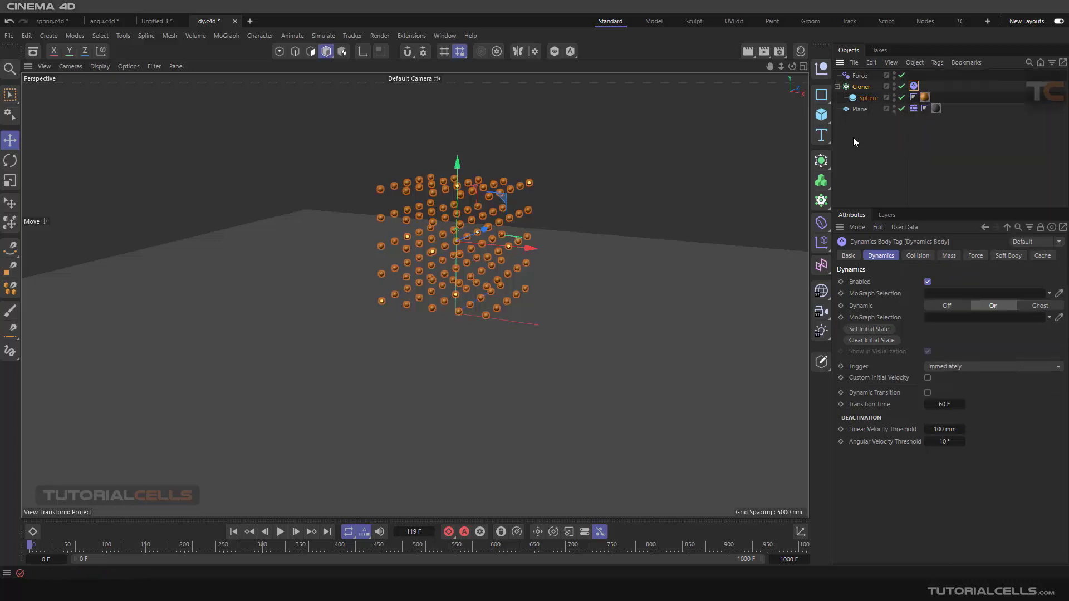
left_click(898, 176)
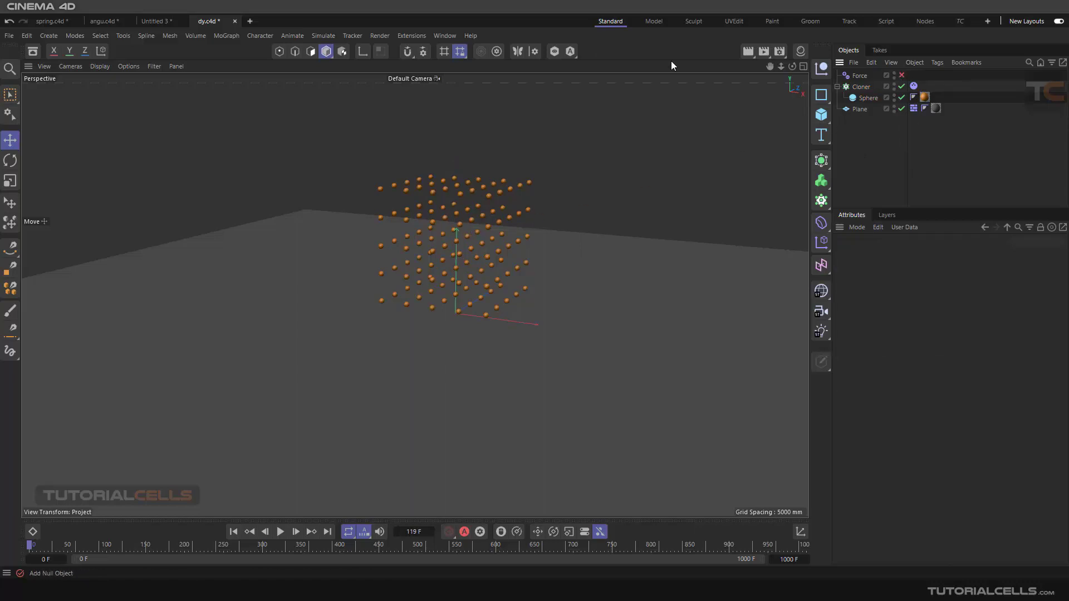
Show the disabled Force object's settings and play the simulation so the spheres drop onto the plane.
left_click(324, 35)
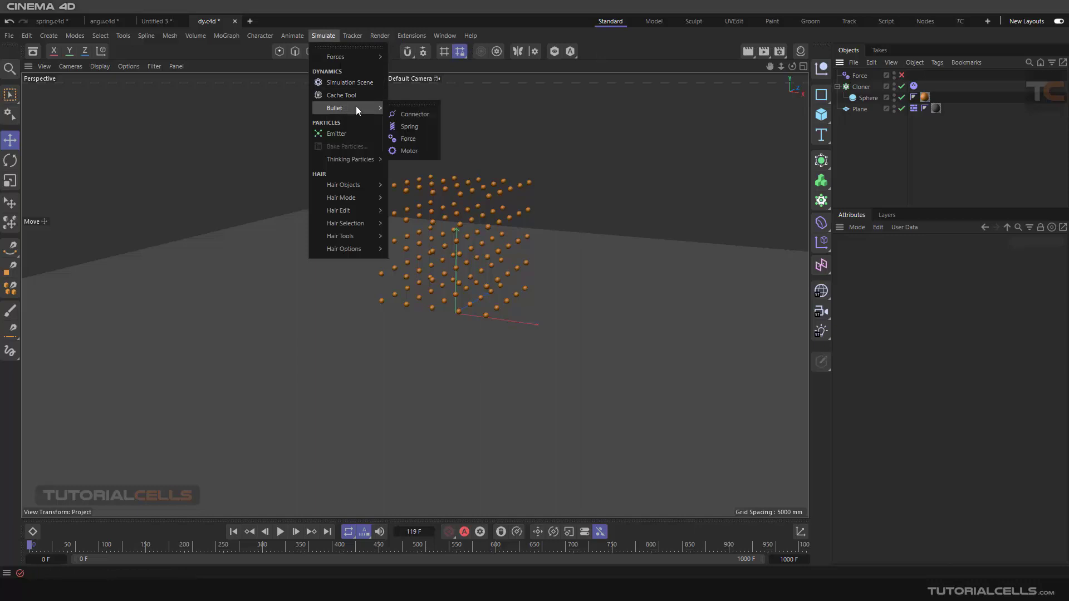
left_click(858, 77)
left_click(858, 77)
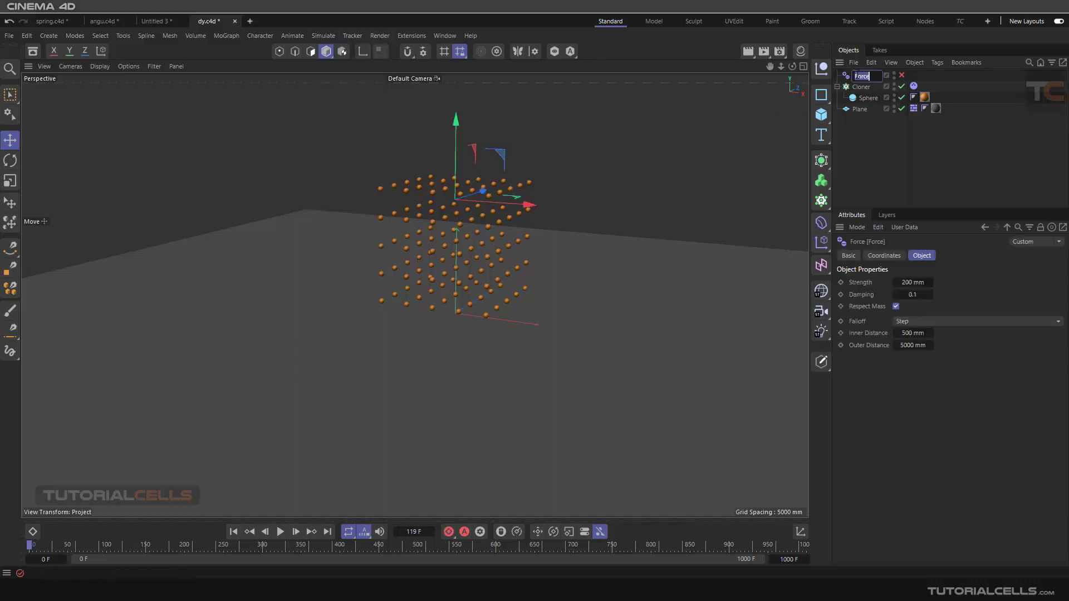
left_click(874, 159)
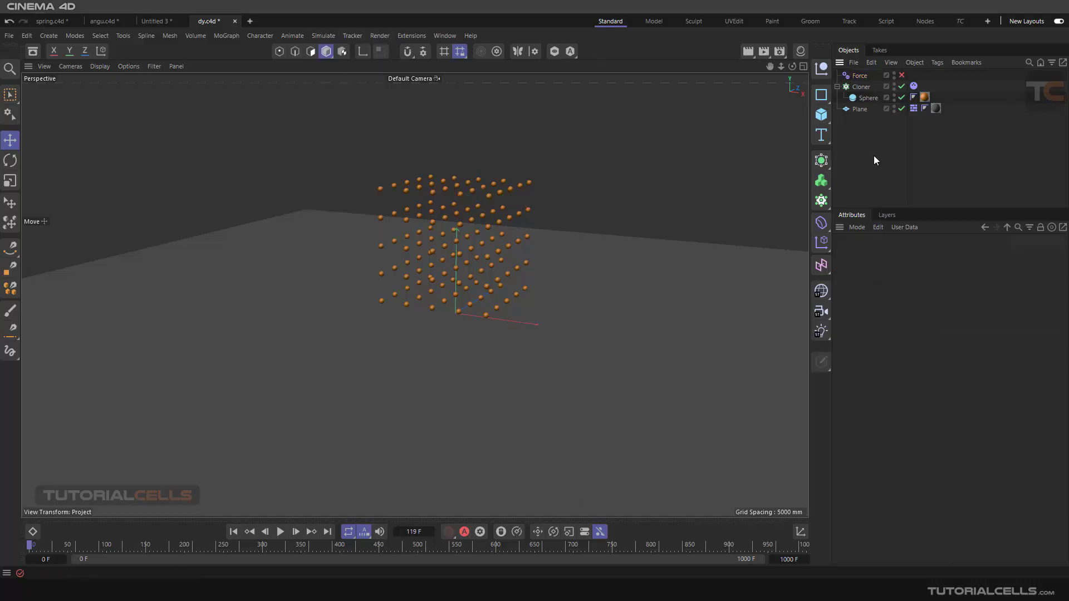
left_click(859, 75)
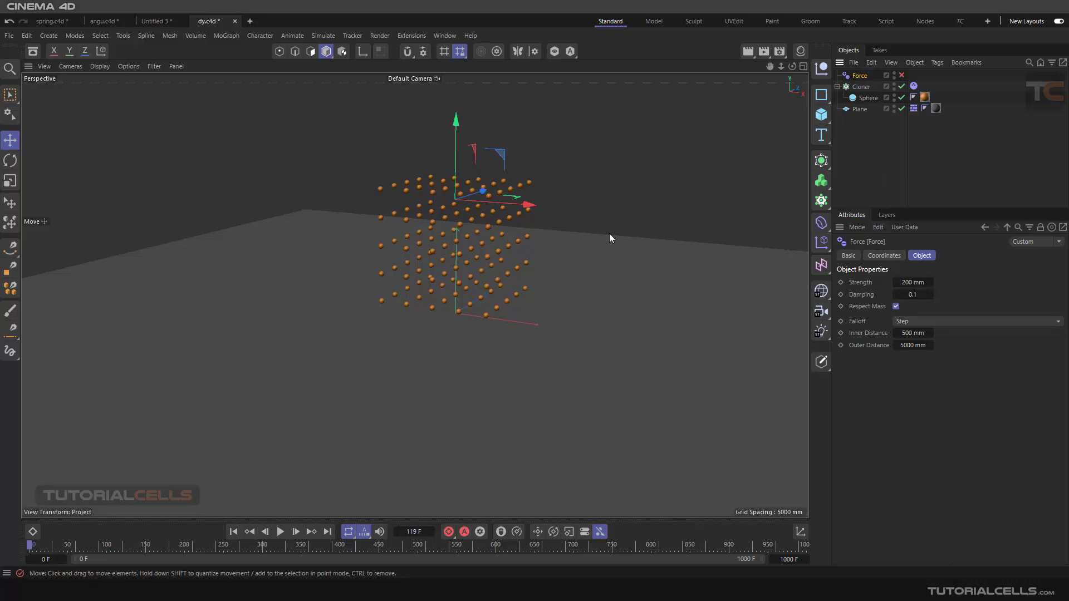
left_click(282, 533)
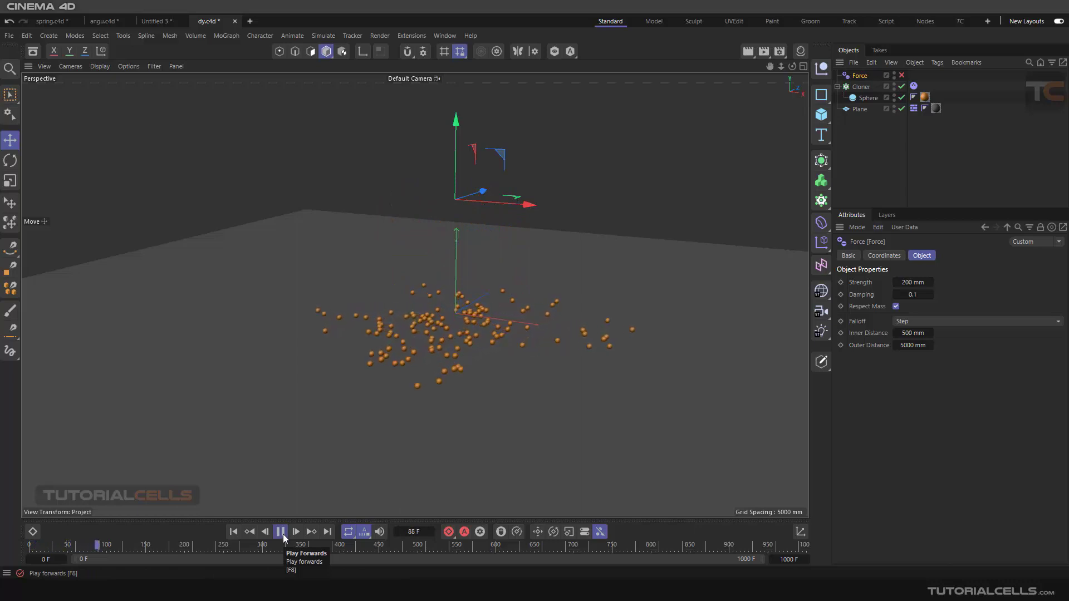
Rewind to frame 0 and move the Force about 2440 mm down and right of the grid.
left_click(282, 532)
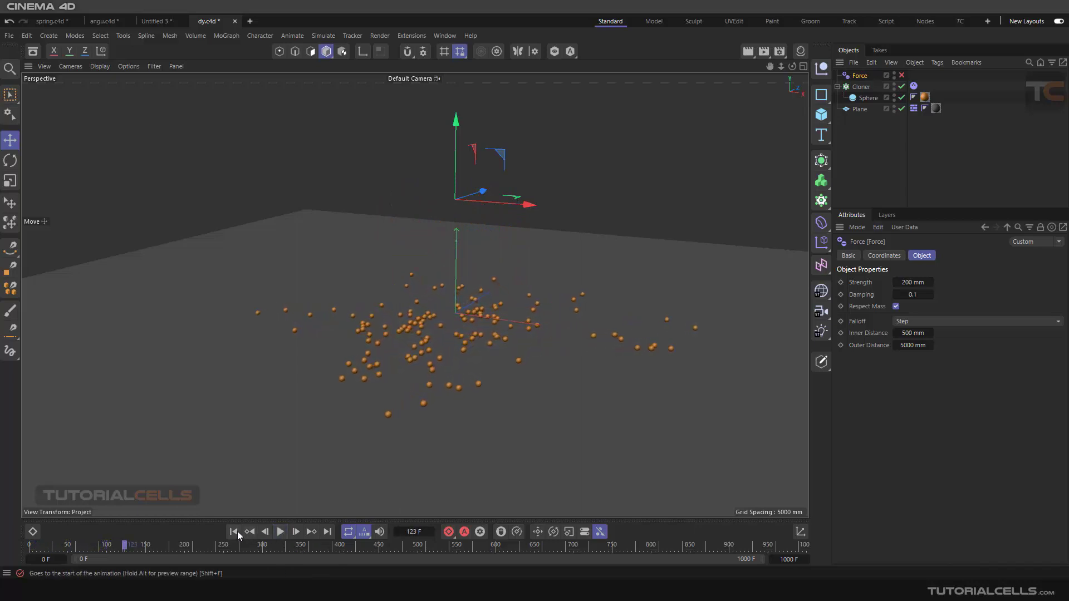
left_click(240, 529)
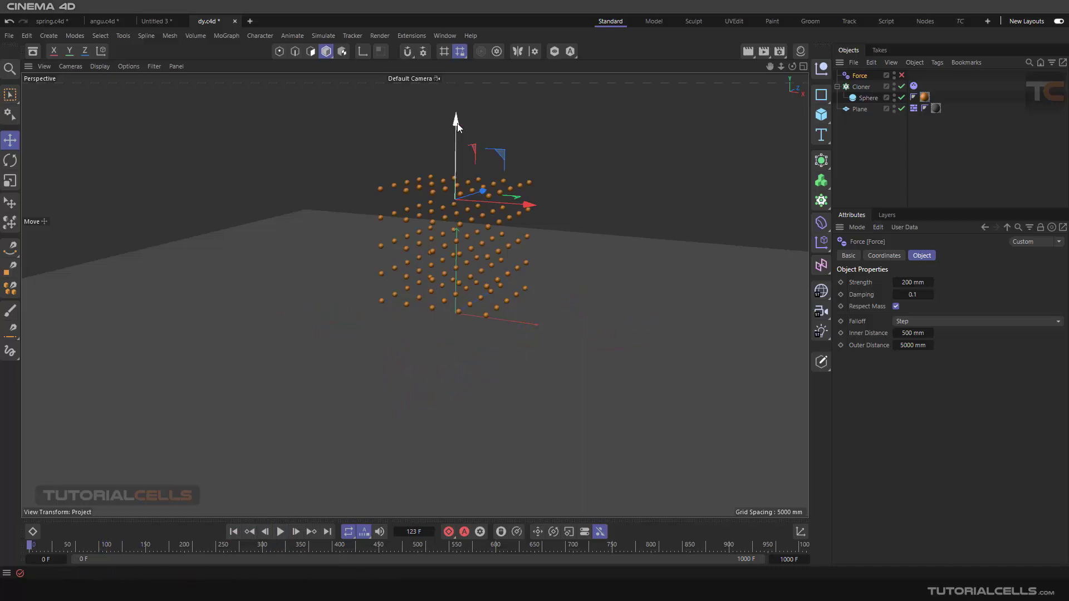
left_click_drag(458, 123, 451, 187)
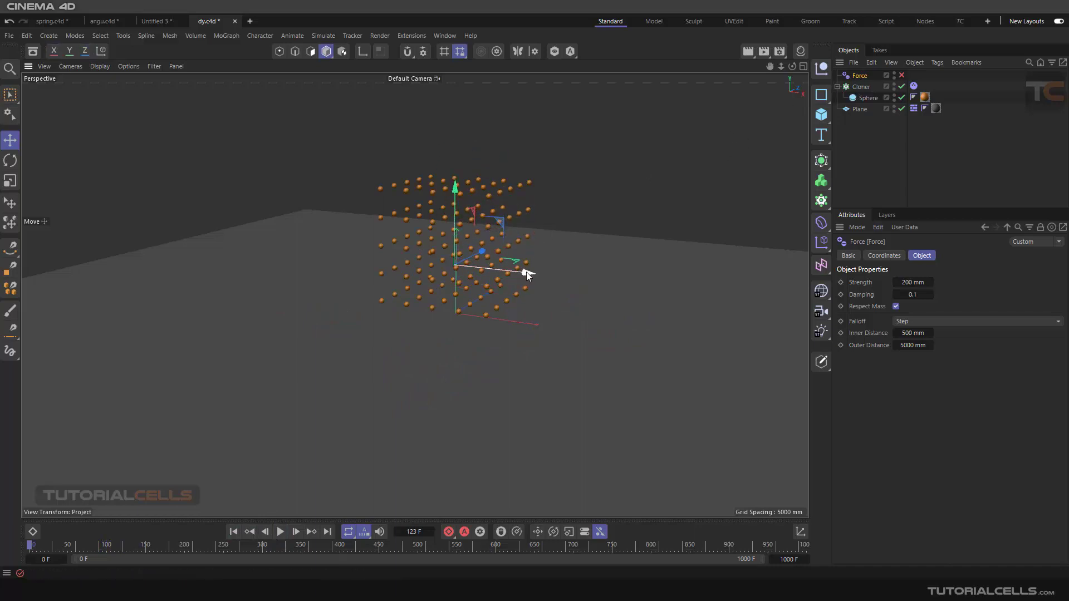
left_click_drag(527, 272, 705, 298)
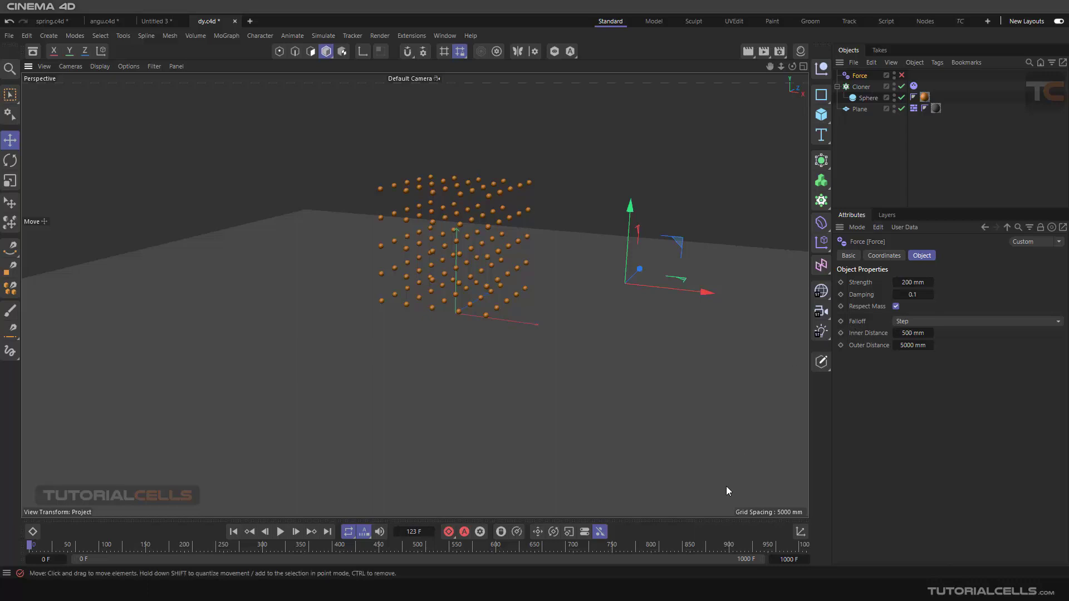
Enable the Force, preview the spheres gathering into a pile, then pause and rewind.
left_click(901, 76)
left_click(280, 531)
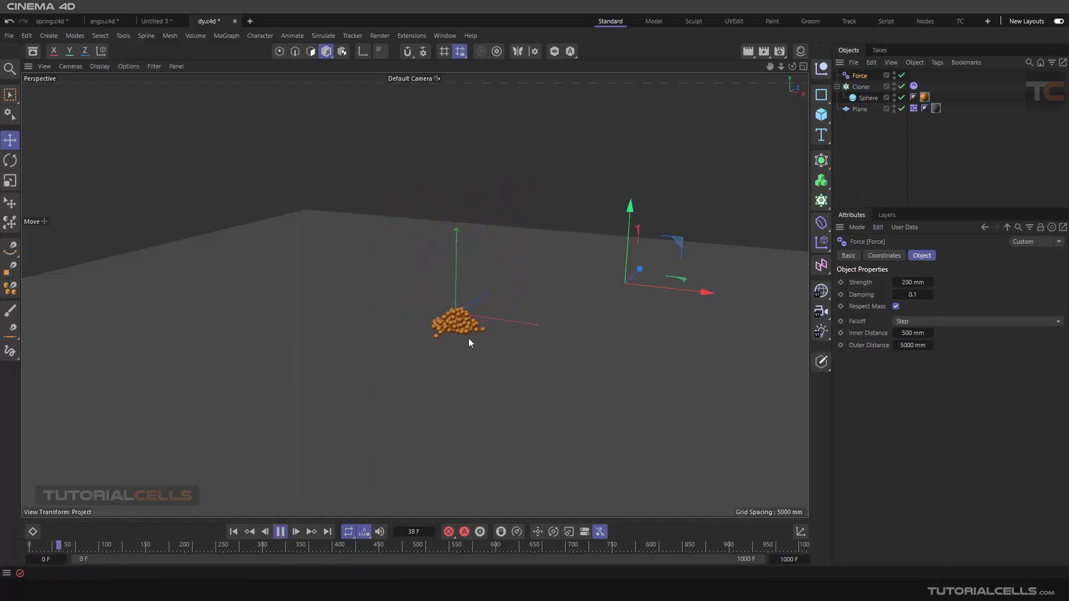
scroll(455, 325, "up", 5)
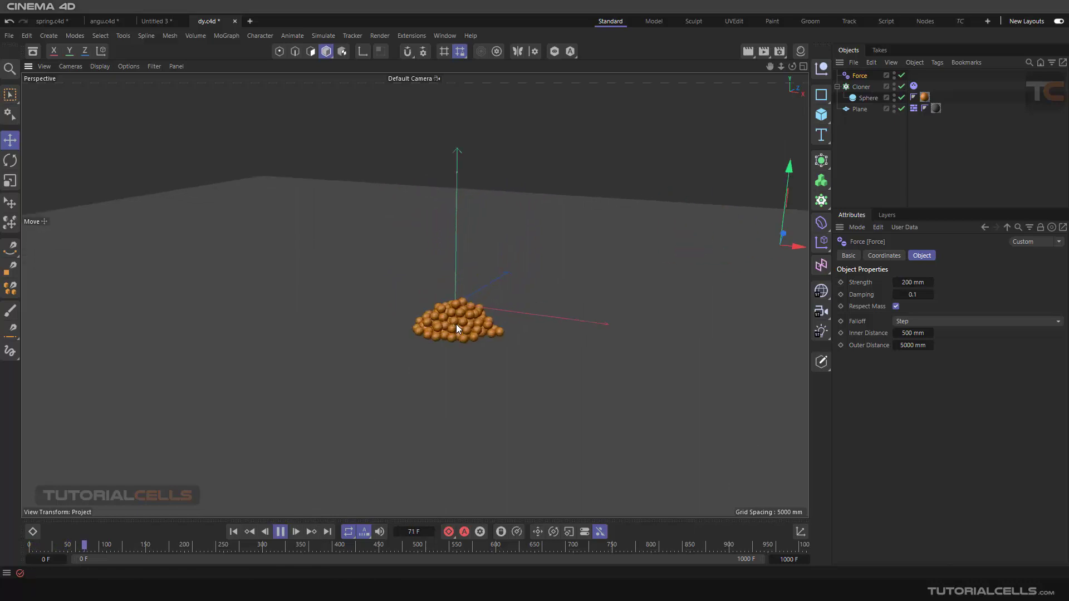
scroll(456, 324, "up", 3)
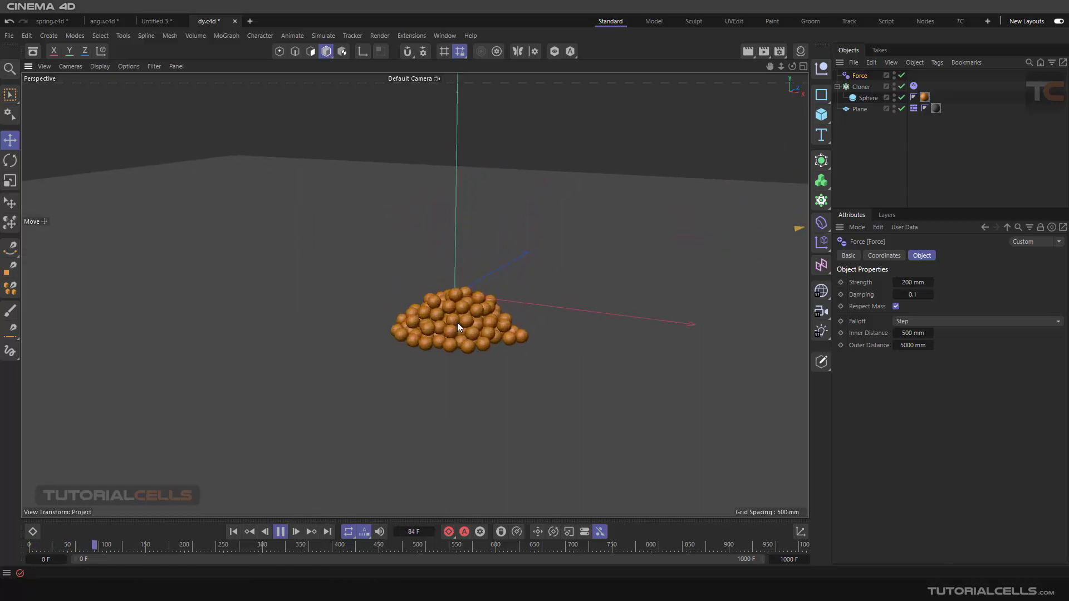
scroll(456, 321, "up", 2)
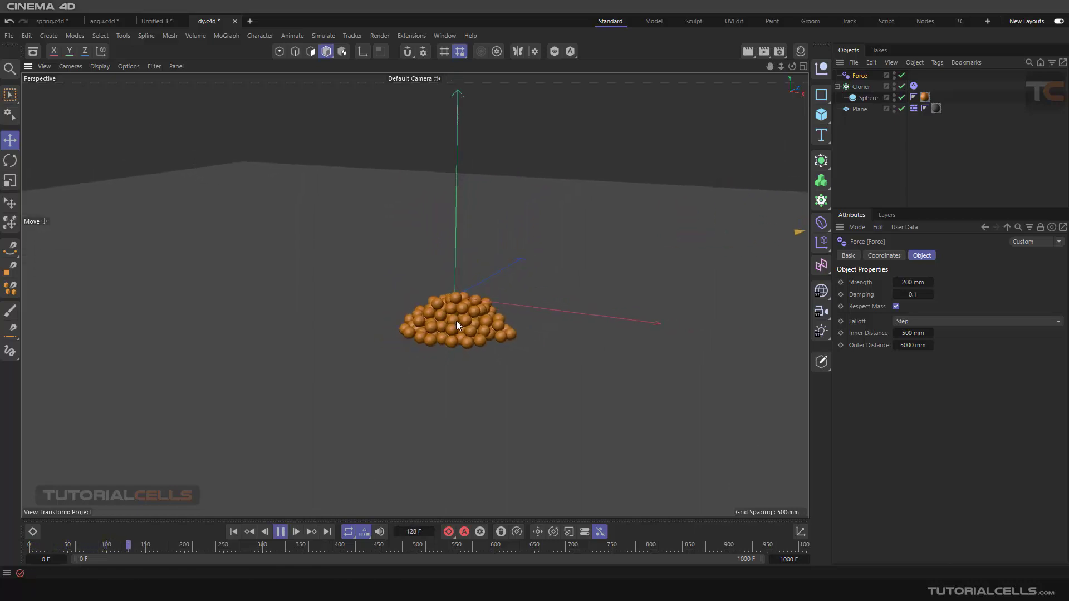
scroll(456, 321, "down", 6)
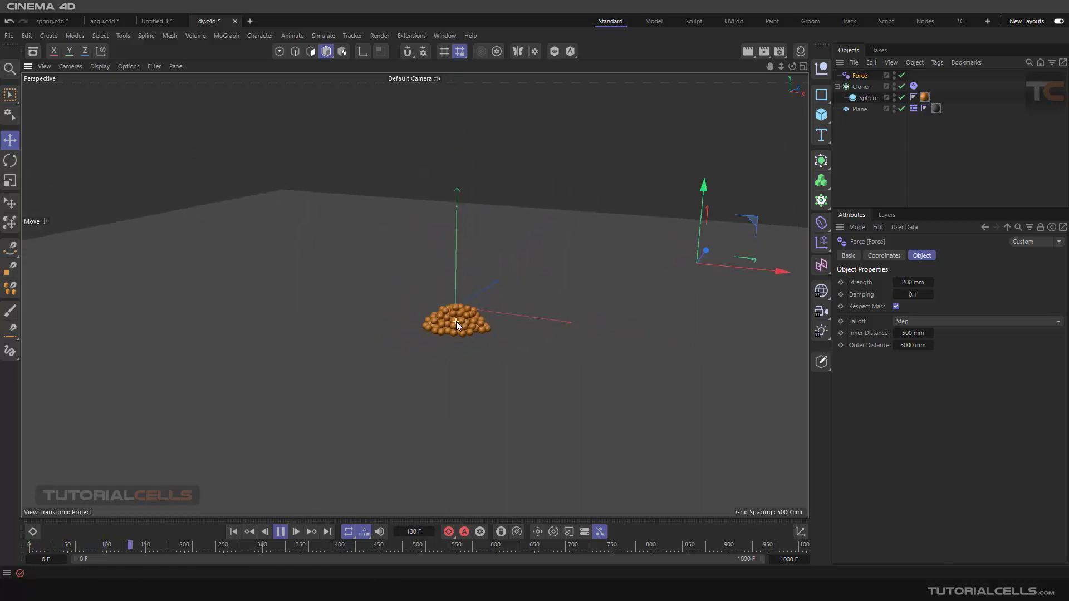
left_click(280, 532)
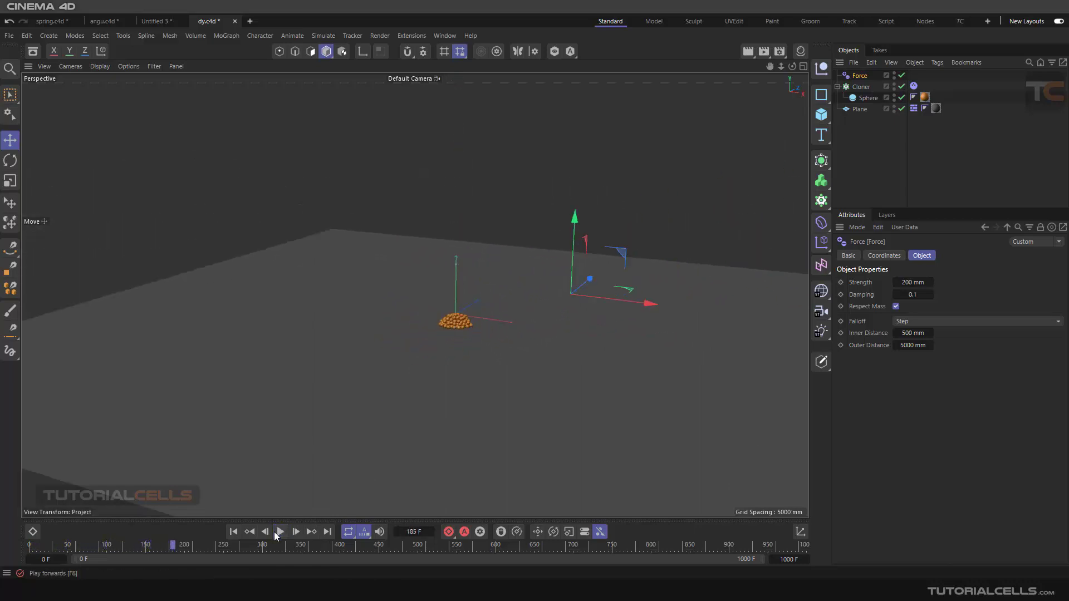
left_click(234, 532)
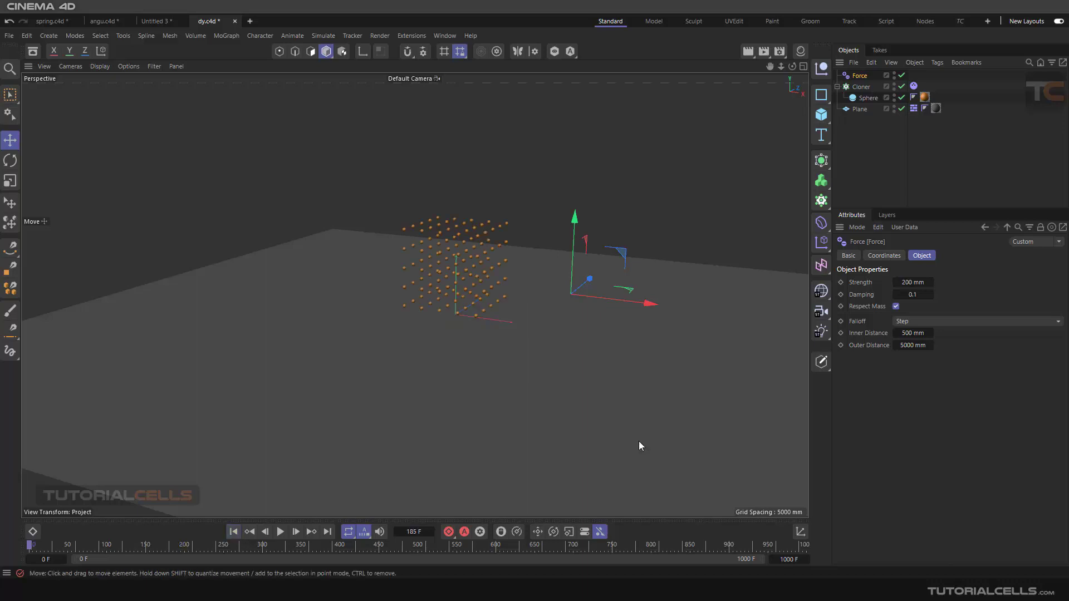
Set the Force Strength to 500 mm and preview the simulation twice, rewinding to frame 0.
left_click(913, 282)
type("500")
key("Return")
left_click(280, 532)
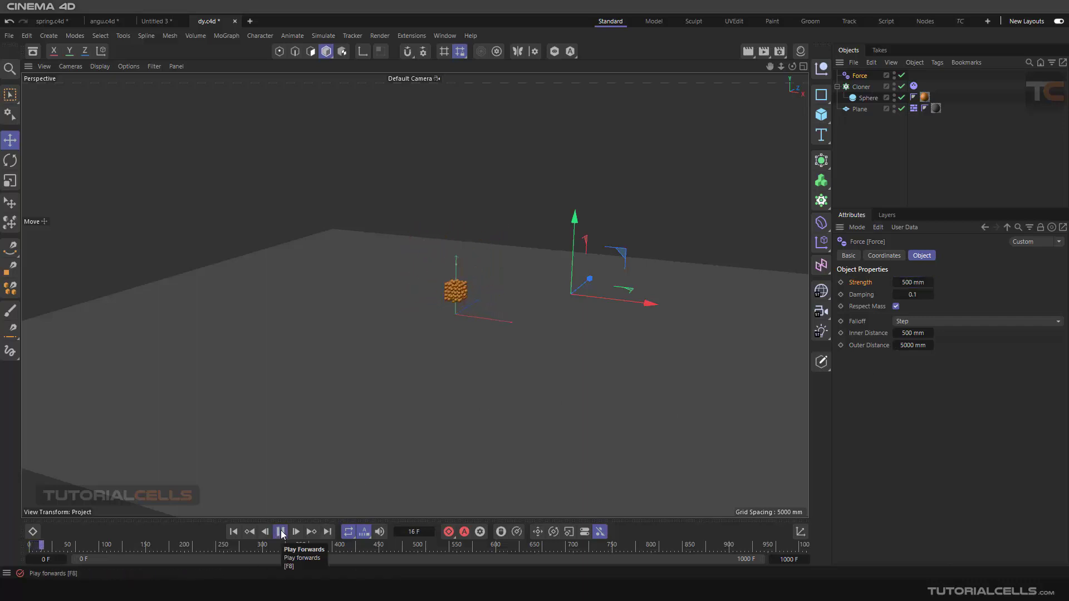
left_click(280, 531)
key("shift+f")
left_click(280, 532)
left_click(280, 531)
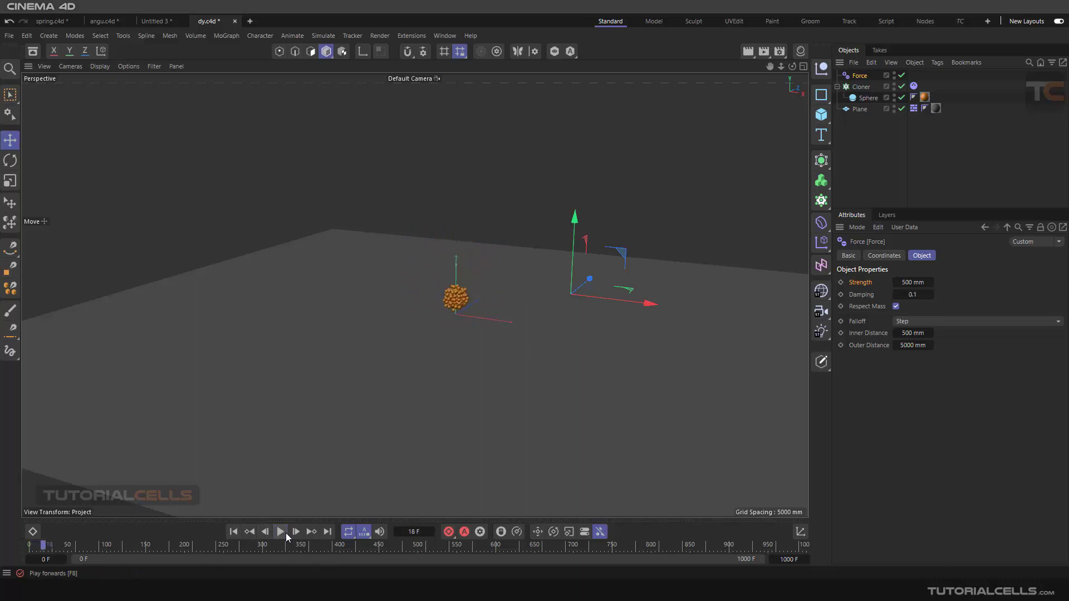
left_click(234, 532)
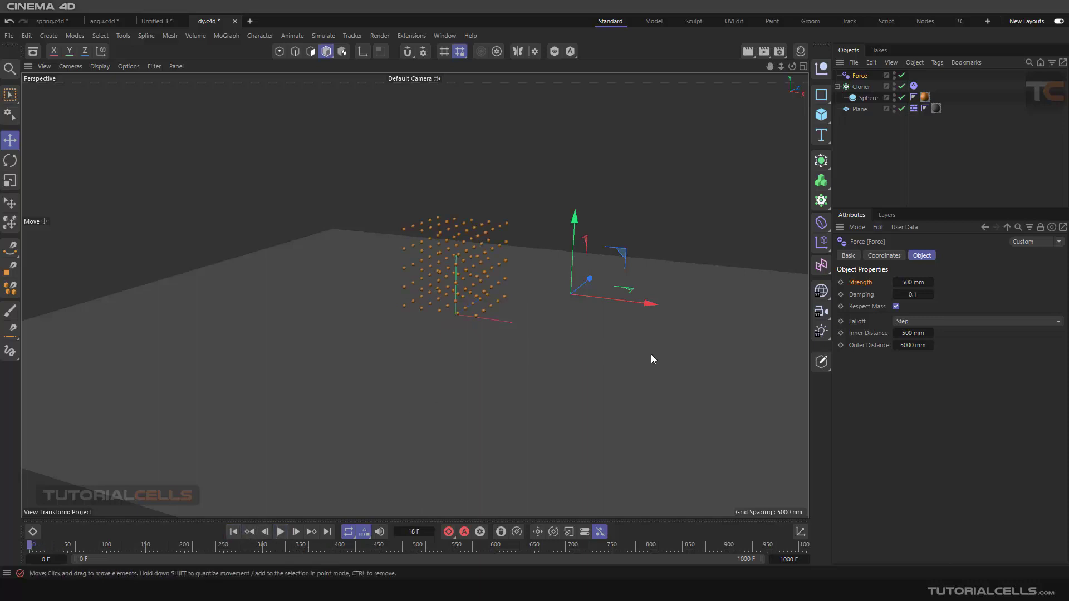
left_click(907, 283)
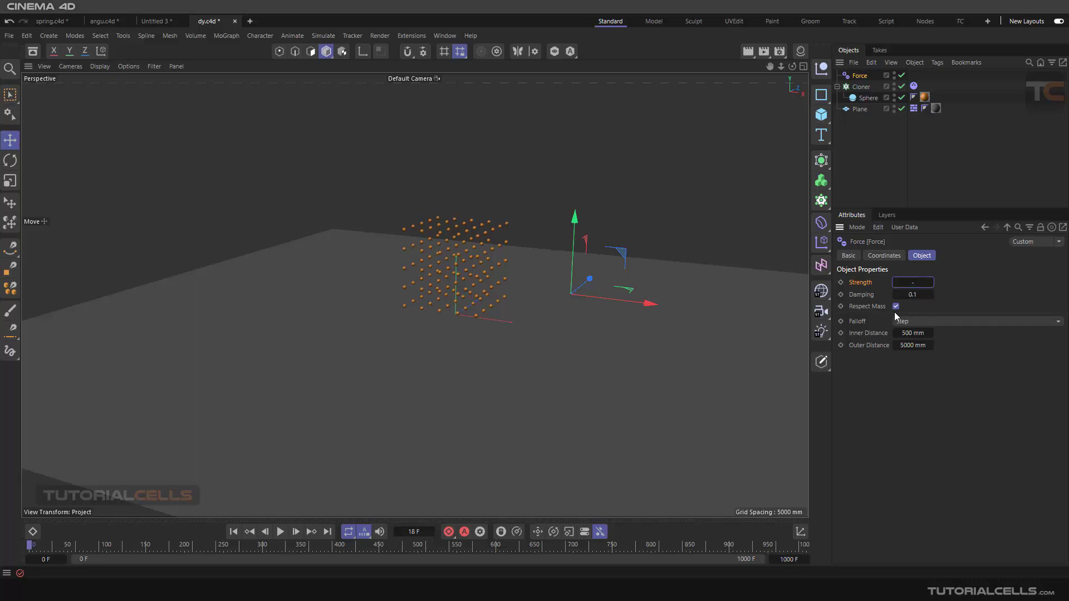
Set Strength to -500 mm, play to frame 64, and orbit to view the scattered spheres.
type("-500")
key("Return")
left_click(280, 531)
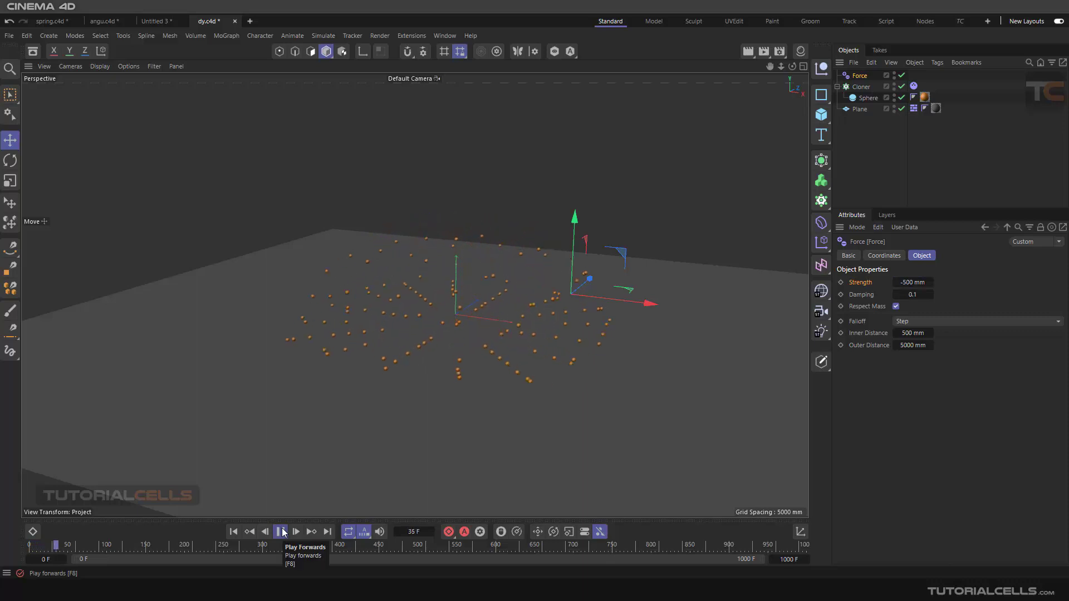
left_click(281, 532)
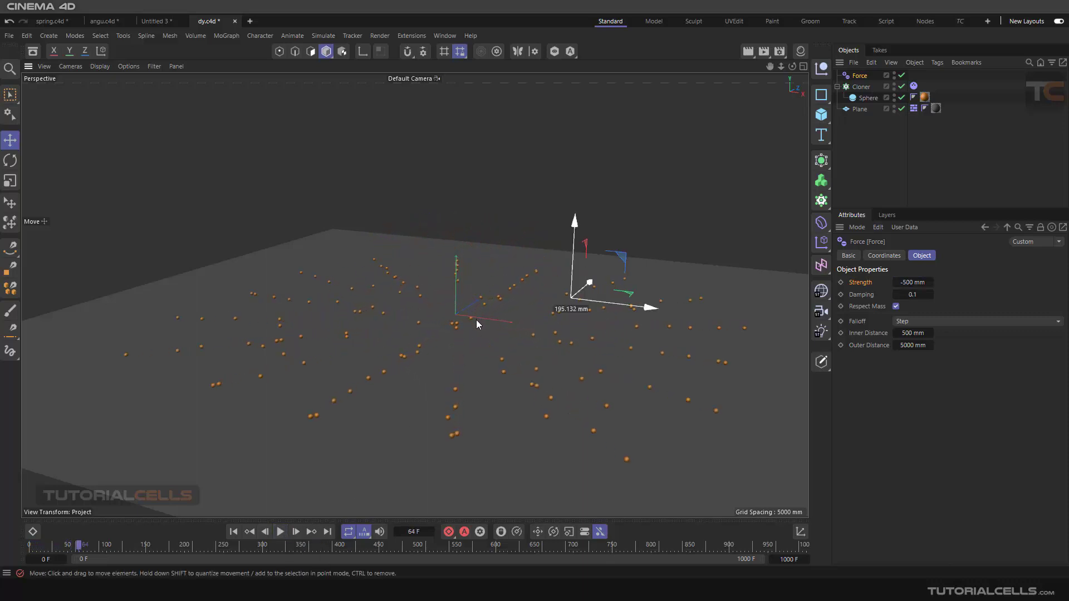
left_click_drag(455, 314, 457, 351, "alt")
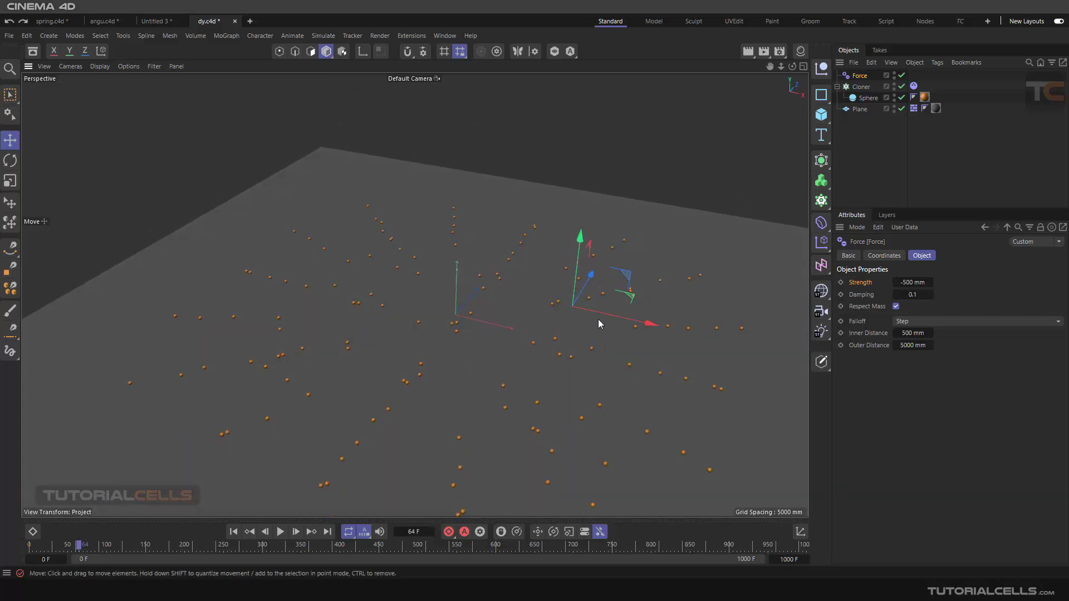
Restore Strength to 500 mm, replay from the start to frame 74, and zoom in on the pile.
left_click_drag(583, 322, 605, 326, "alt")
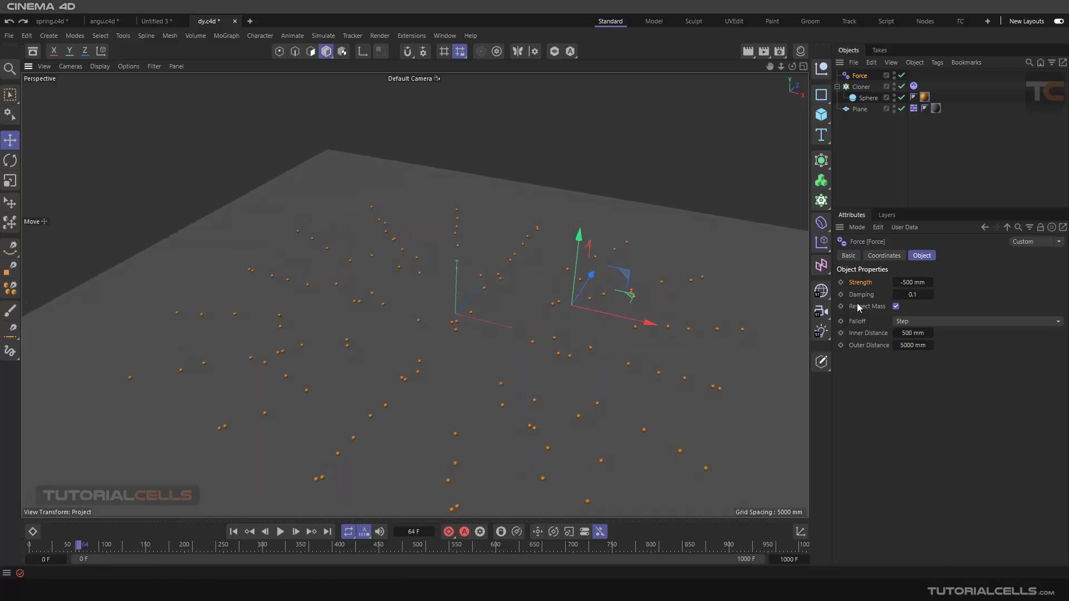
double_click(916, 282)
type("500")
key("Return")
left_click(234, 532)
left_click(280, 532)
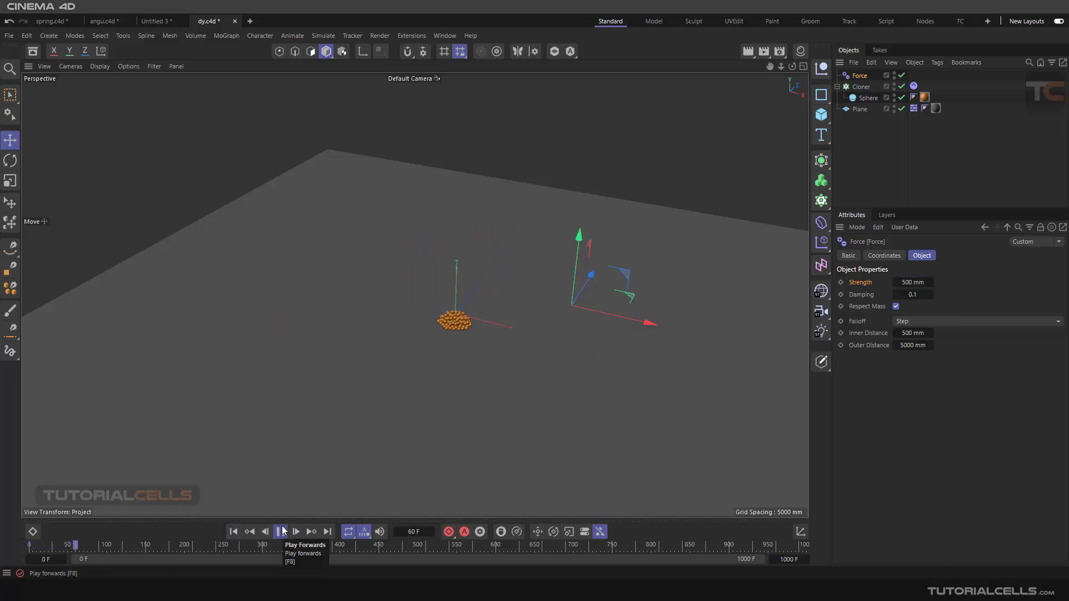
left_click(281, 532)
scroll(472, 335, "up", 5)
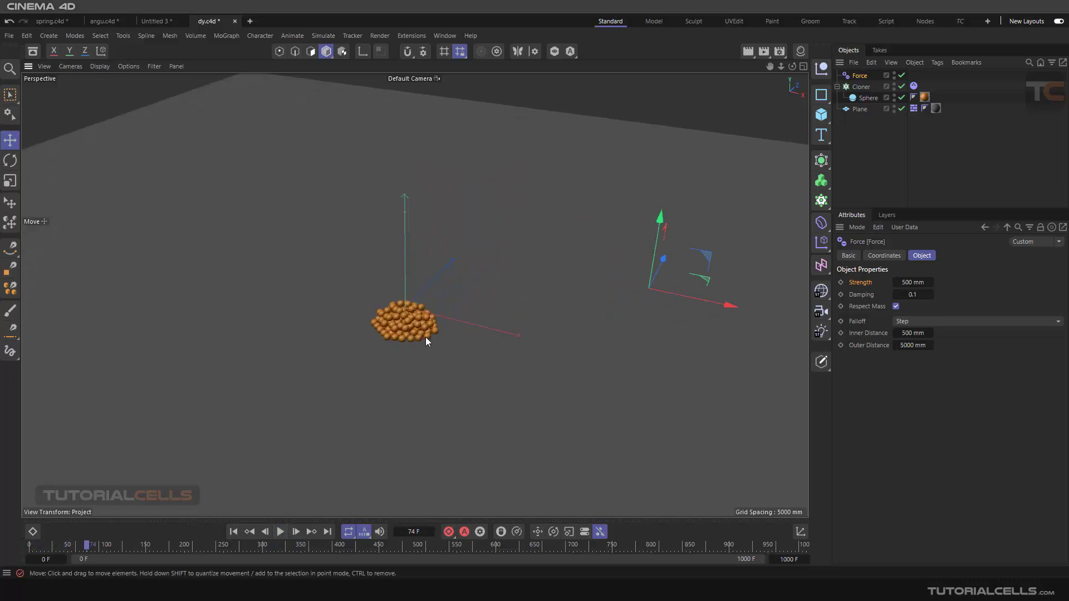
left_click_drag(424, 336, 467, 318, "alt")
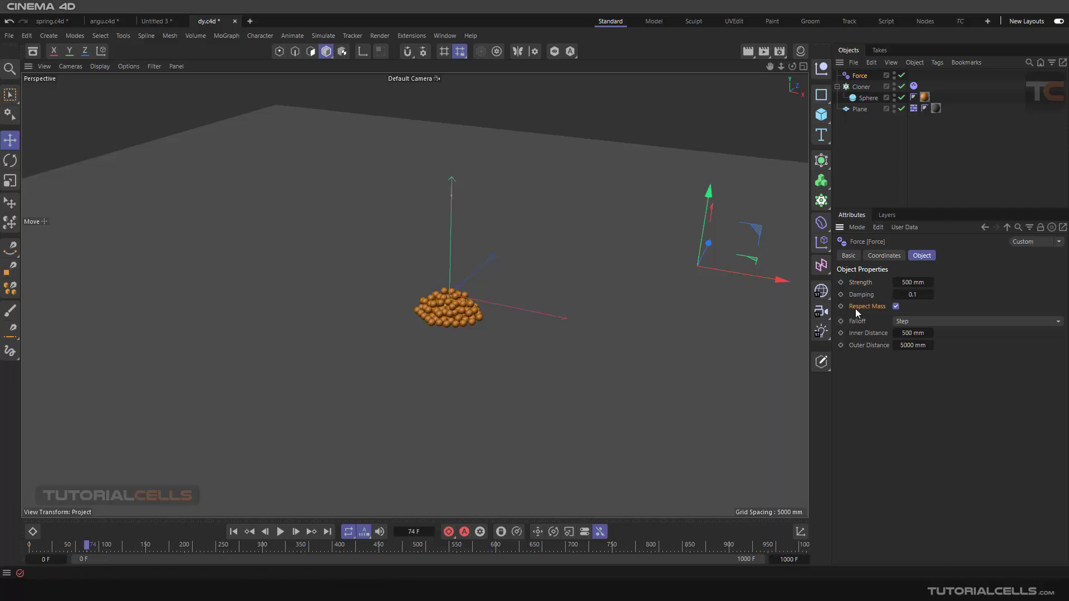
scroll(476, 329, "up", 5)
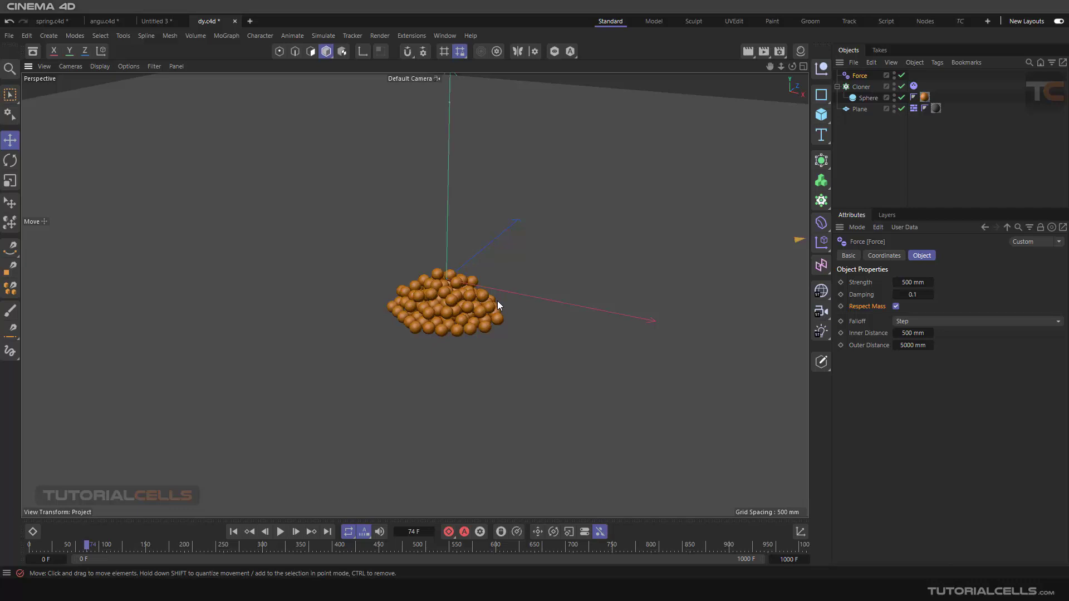
Duplicate the sphere as Sphere.1 under the Cloner and scale it up.
left_click(233, 532)
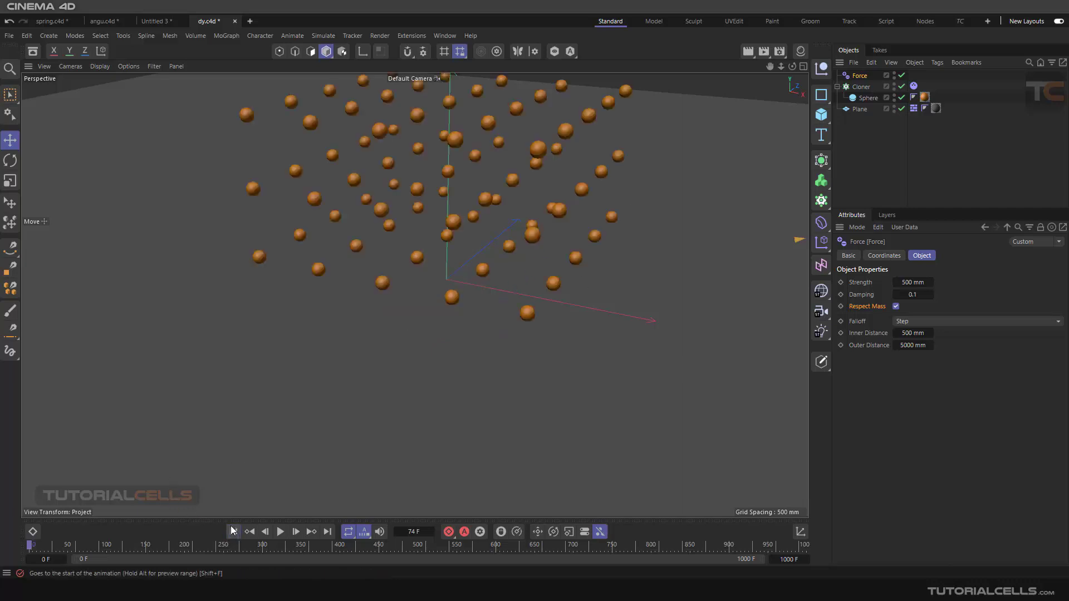
left_click_drag(865, 99, 869, 114, "ctrl")
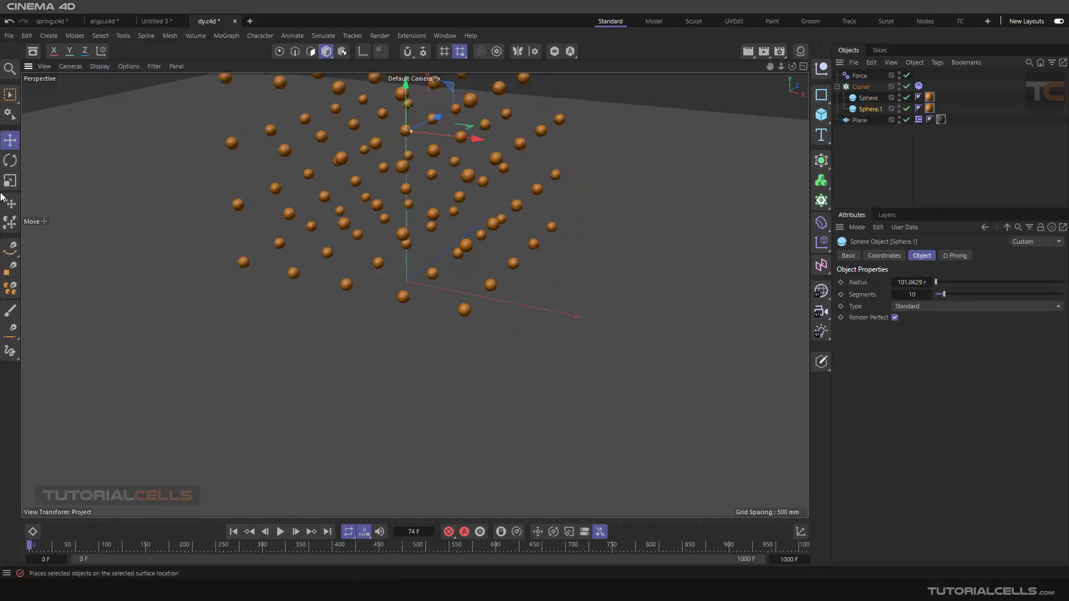
key("t")
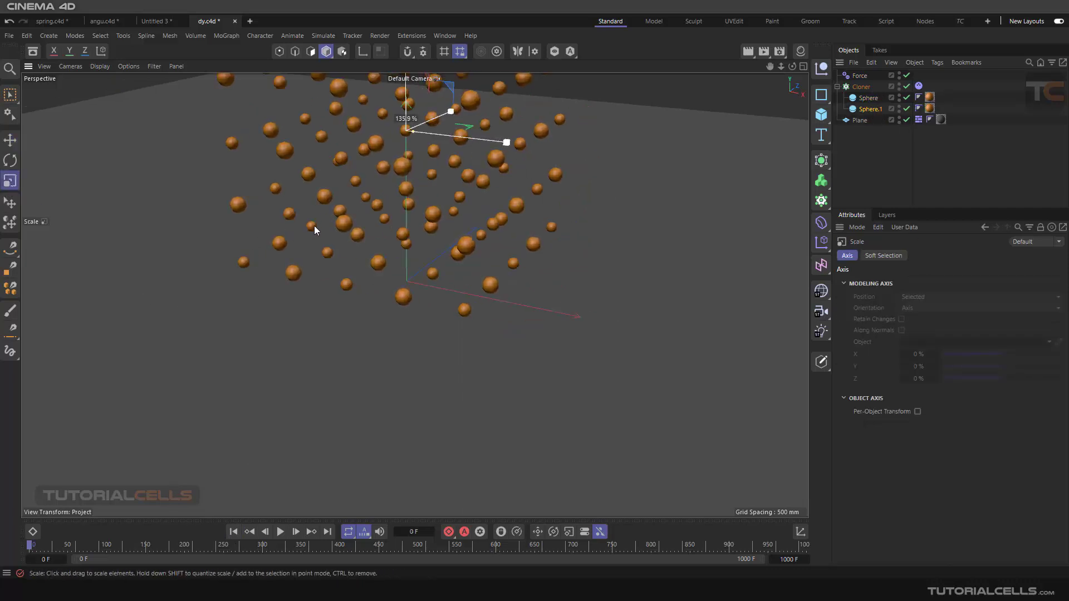
scroll(452, 215, "down", 5)
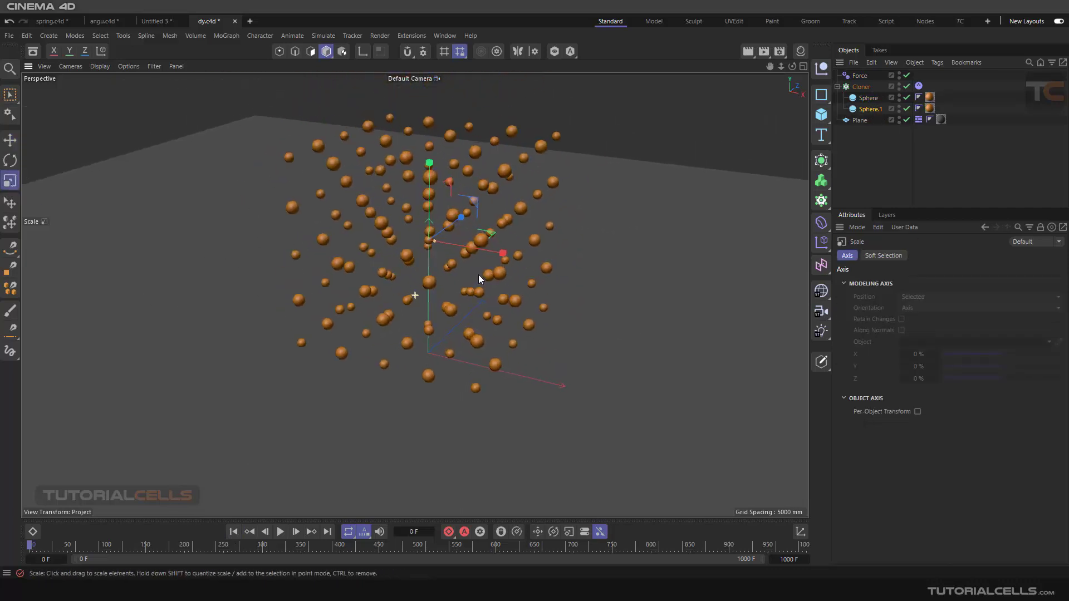
mouse_move(479, 275)
left_mouse_down("alt")
mouse_move(462, 223)
mouse_move(409, 203)
mouse_move(463, 216)
left_mouse_up("alt")
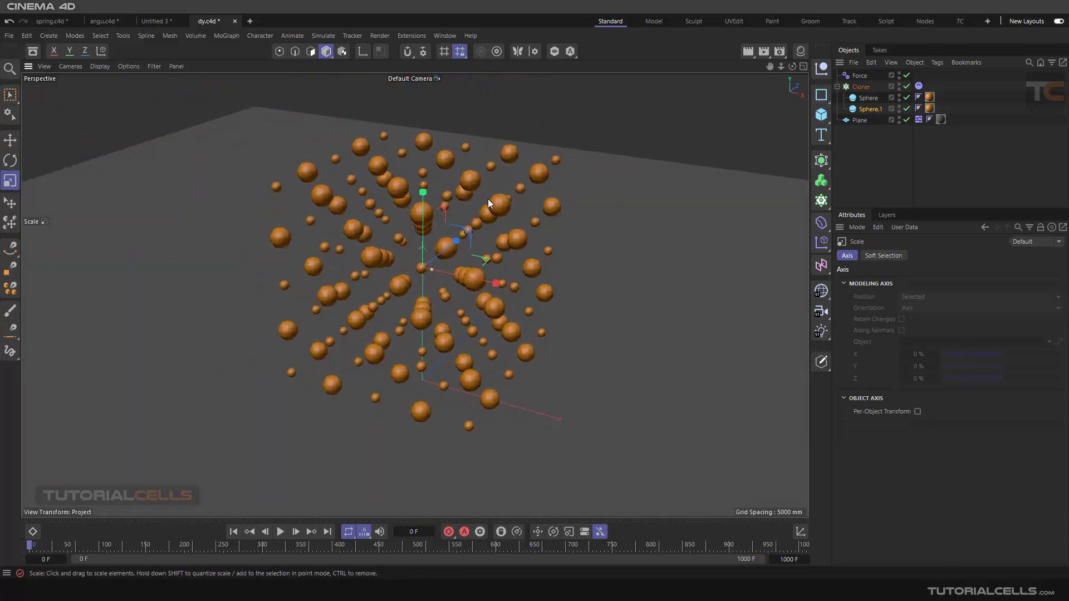
Play the two-size clones until they pull into a tight ball, then select the Force.
left_click(280, 532)
left_click(280, 531)
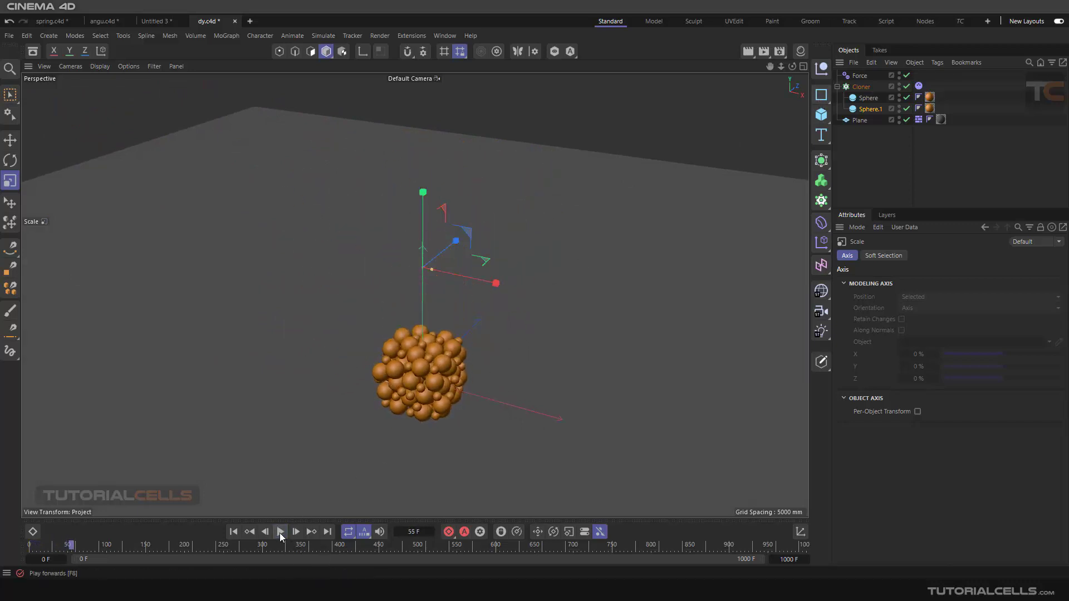
left_click(859, 75)
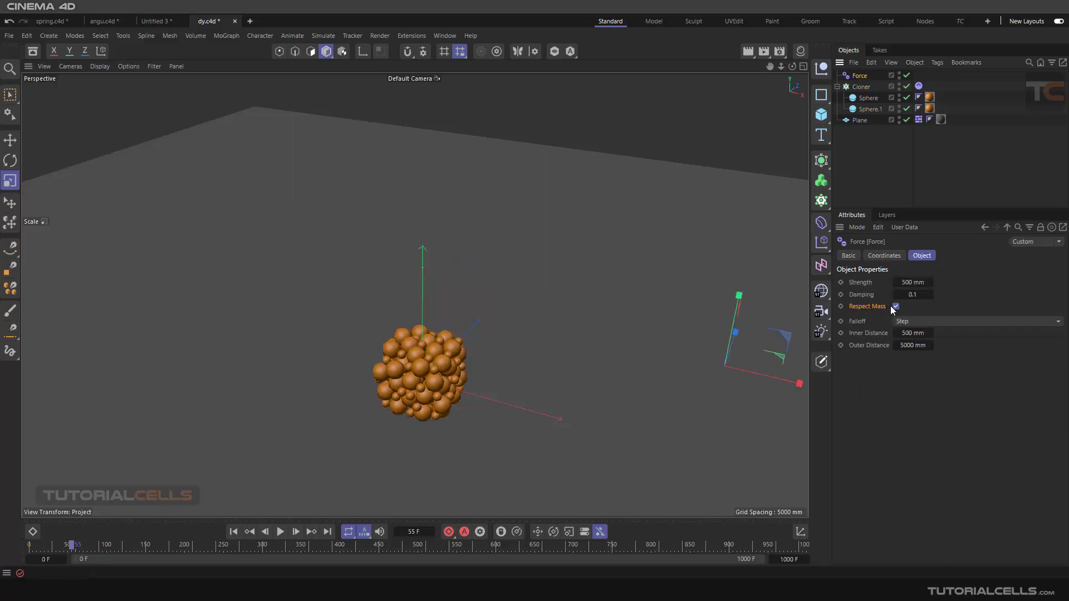
Lower Force Strength to 10 mm, replay to frame 123, and rewind to frame 0.
double_click(913, 283)
type("10")
key("Return")
left_click(233, 531)
left_click(280, 532)
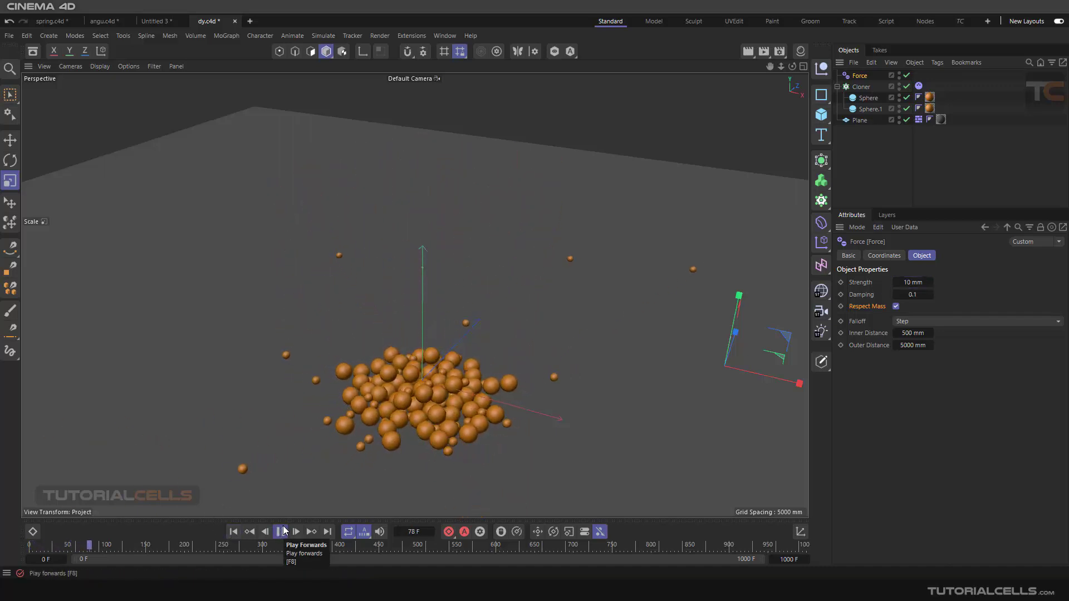
left_click(281, 532)
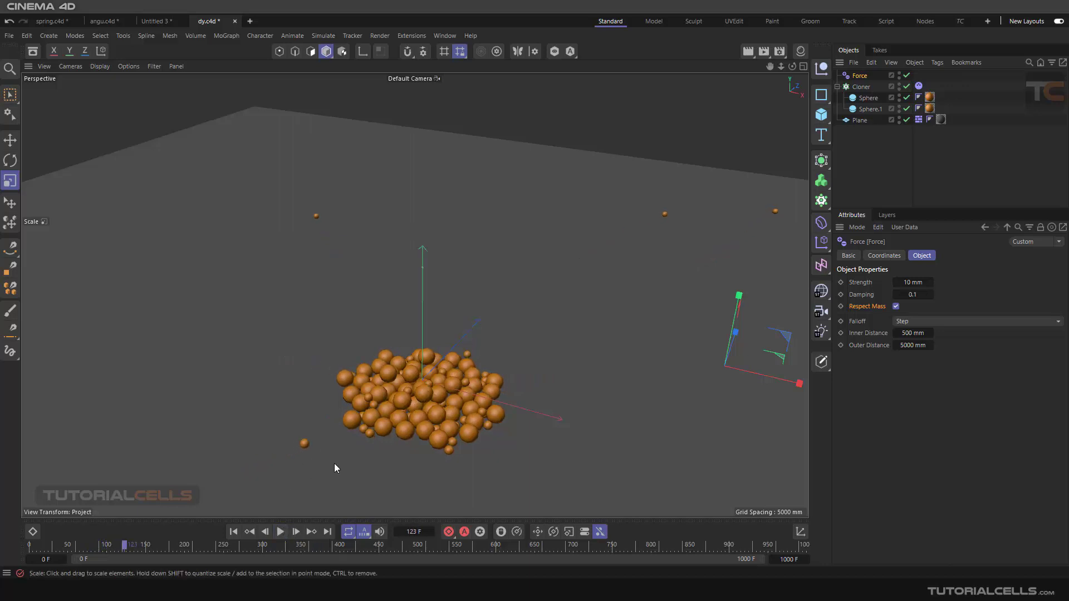
left_click(233, 532)
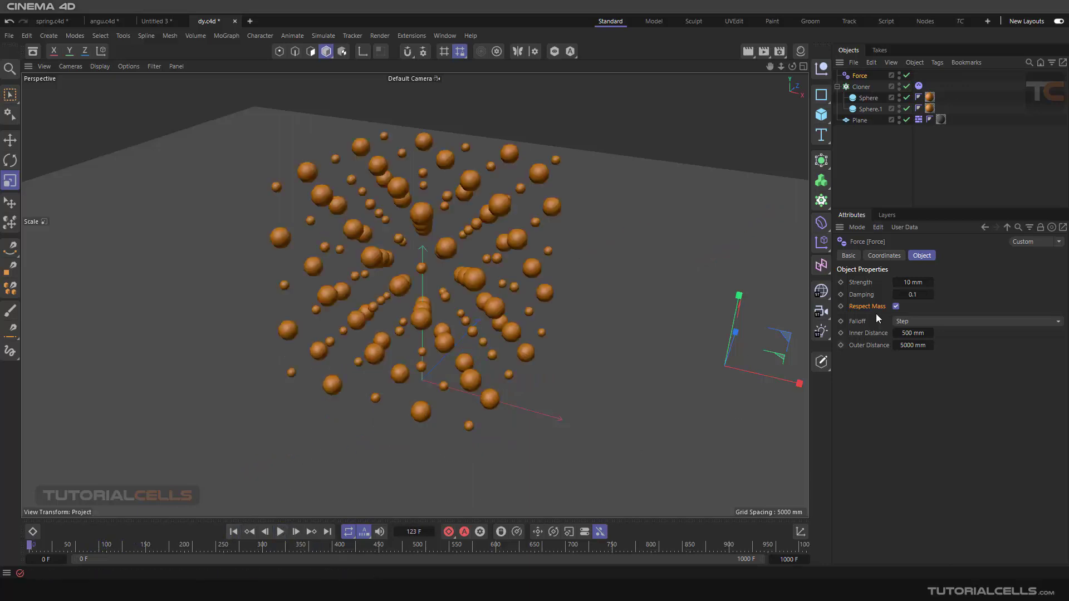
left_click(896, 307)
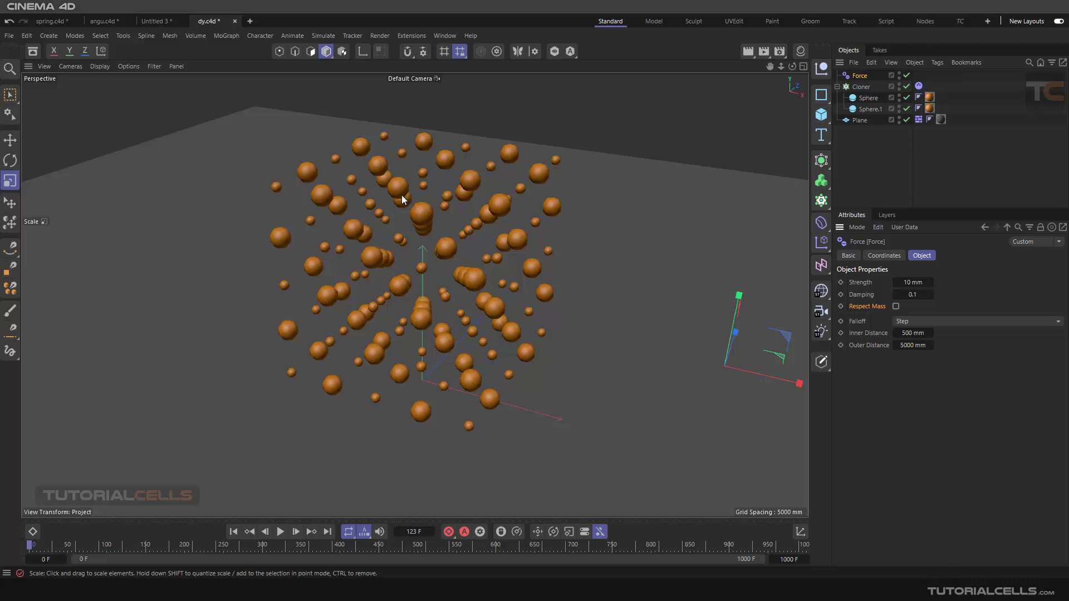
left_click_drag(402, 194, 426, 240, "alt")
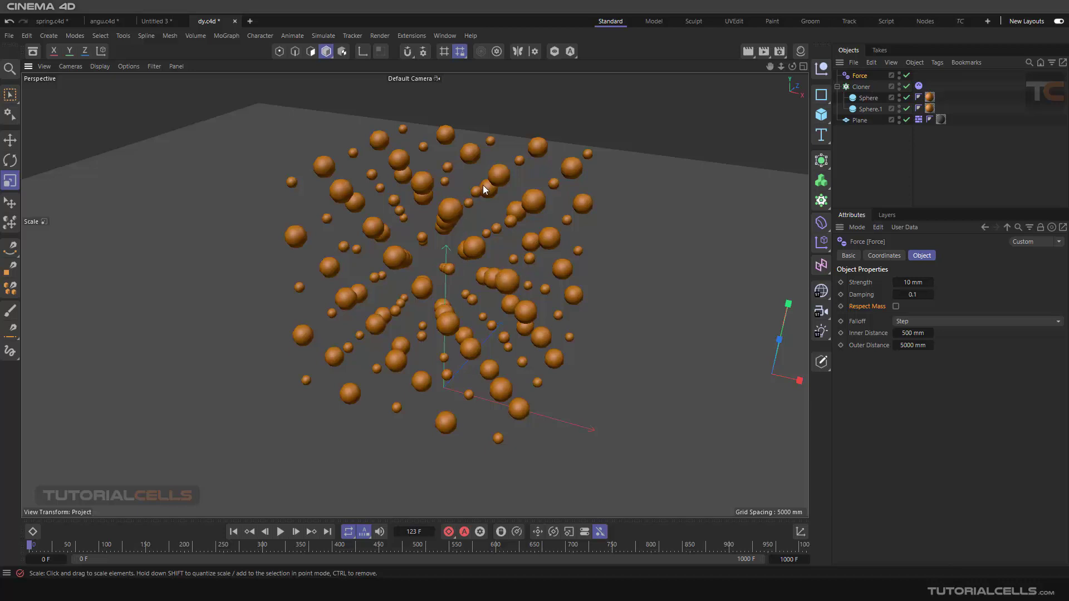
left_click(280, 533)
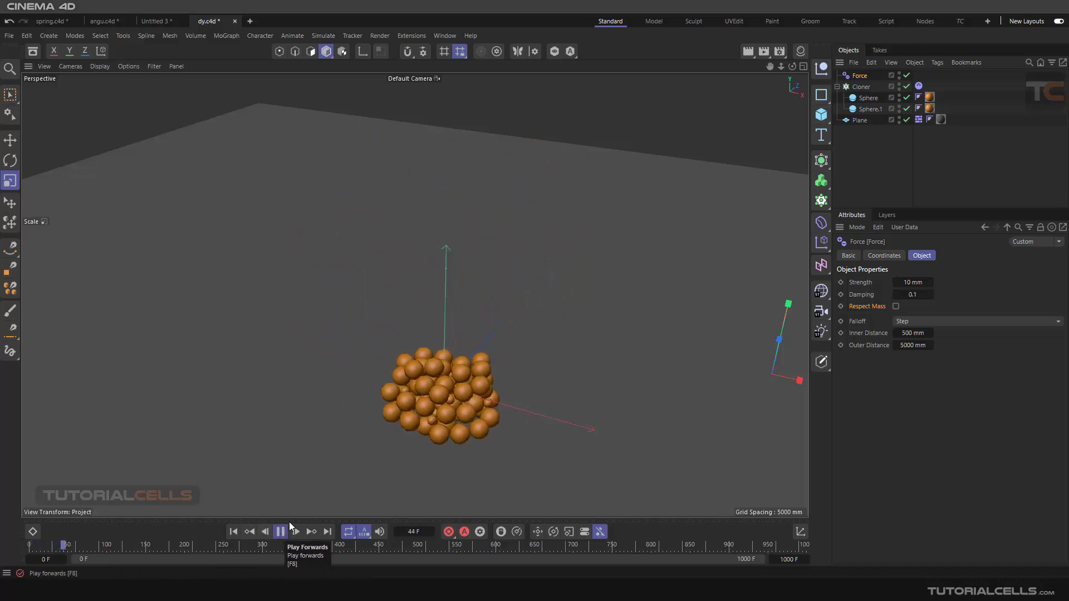
scroll(429, 396, "up", 5)
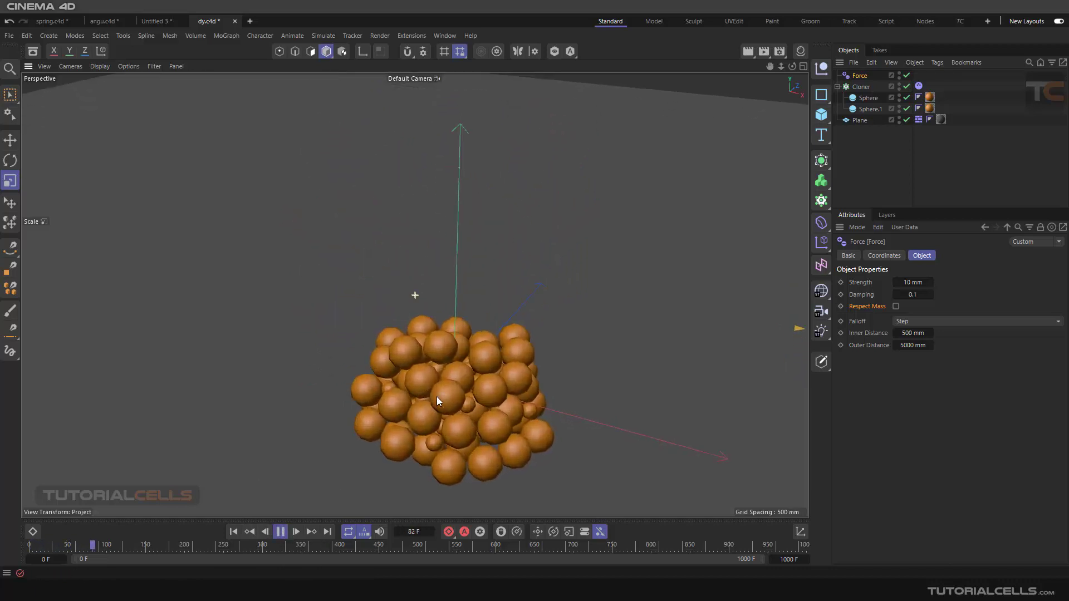
middle_click_drag(436, 396, 434, 349, "alt")
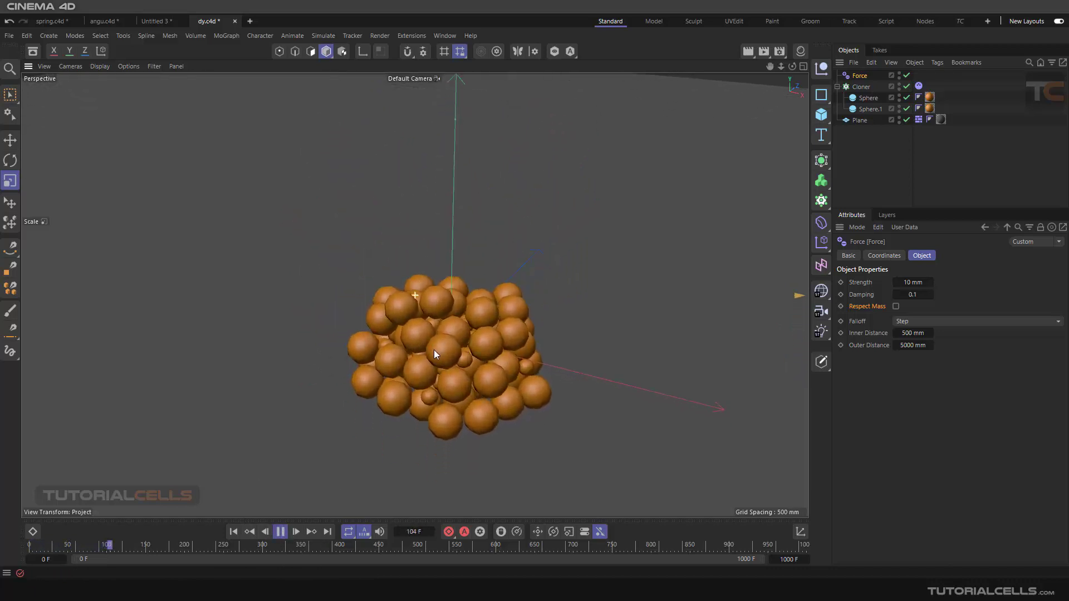
left_click(895, 306)
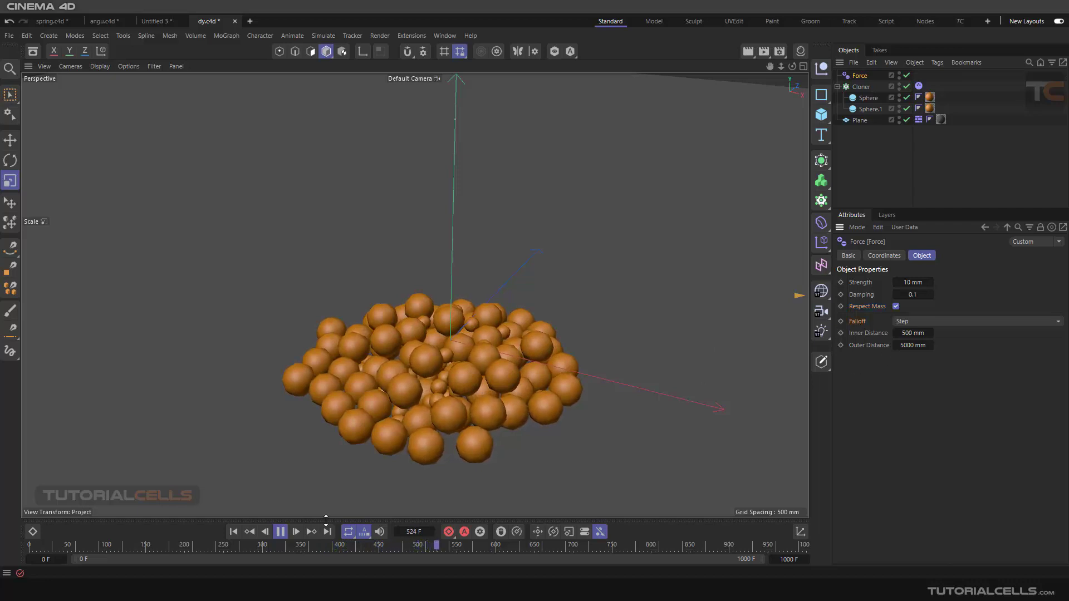
left_click(280, 531)
left_click(234, 531)
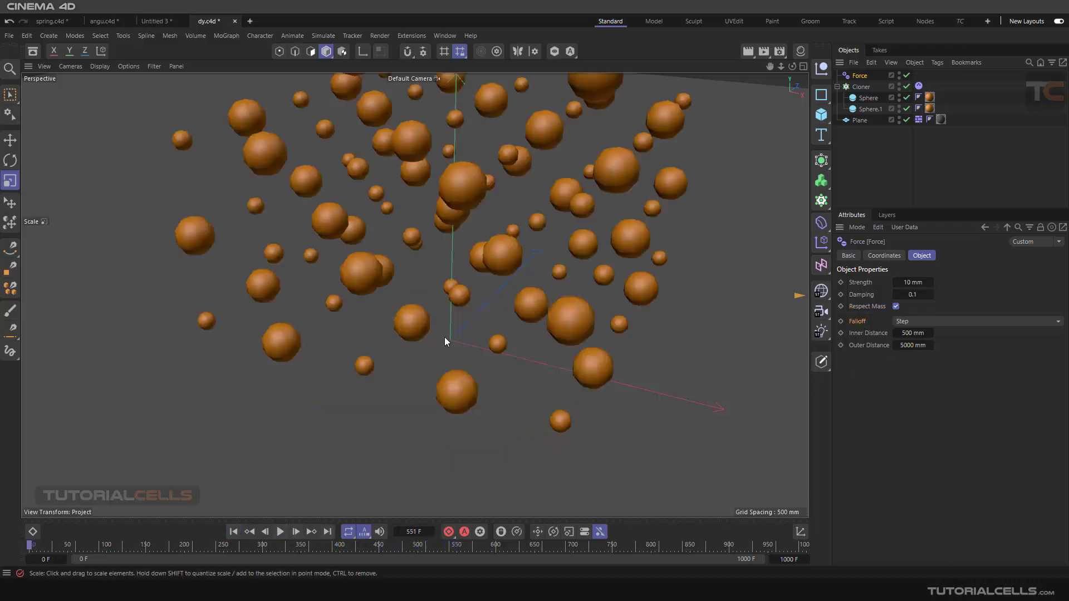
scroll(445, 336, "down", 8)
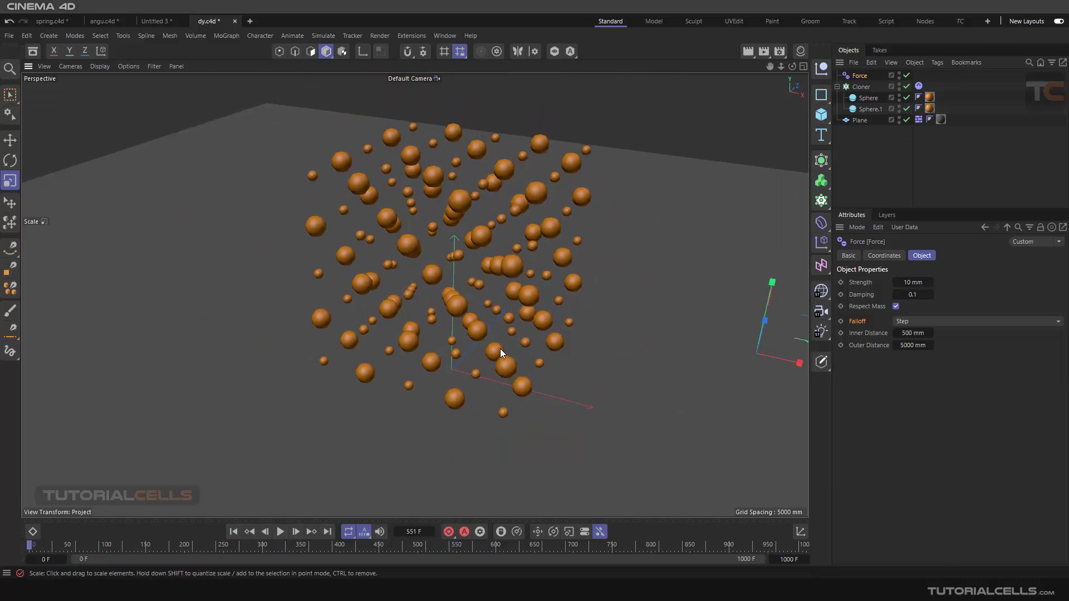
Select the Strength parameter and compare it with the falloff diagram in Windows Photos.
left_click(860, 282)
key("alt+Tab")
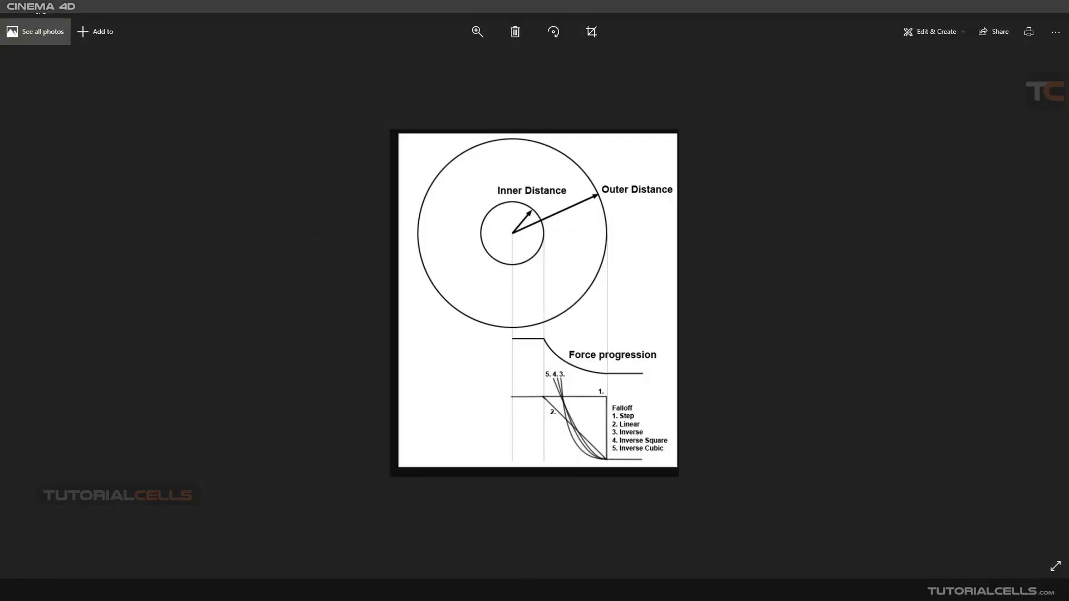
key("alt+Tab")
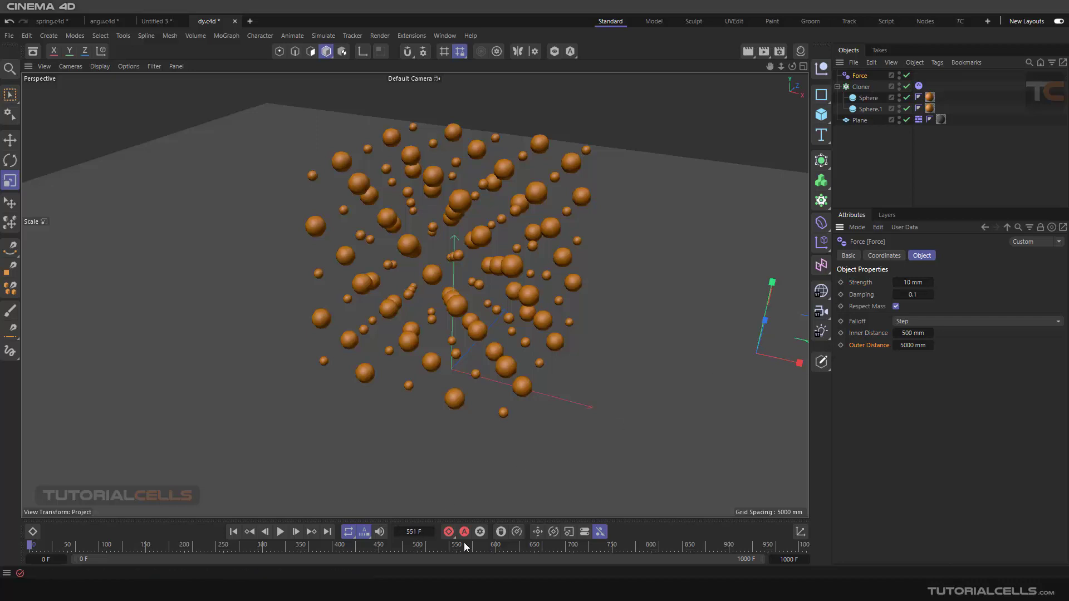
key("alt+Tab")
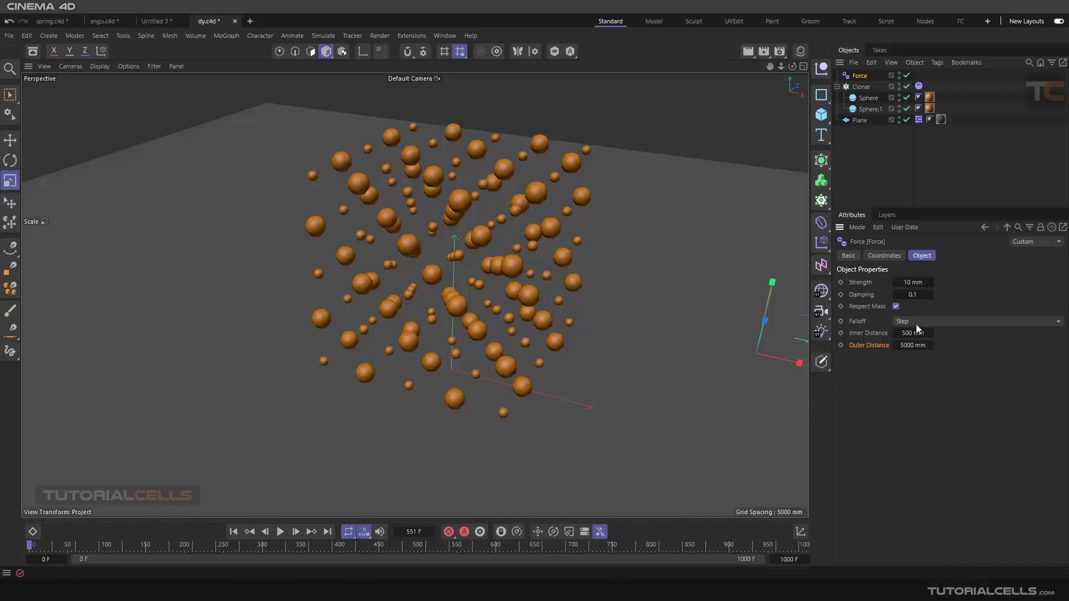
Set the Force falloff to Inverse Square, then replay the simulation from frame 0 and rewind.
left_click(924, 320)
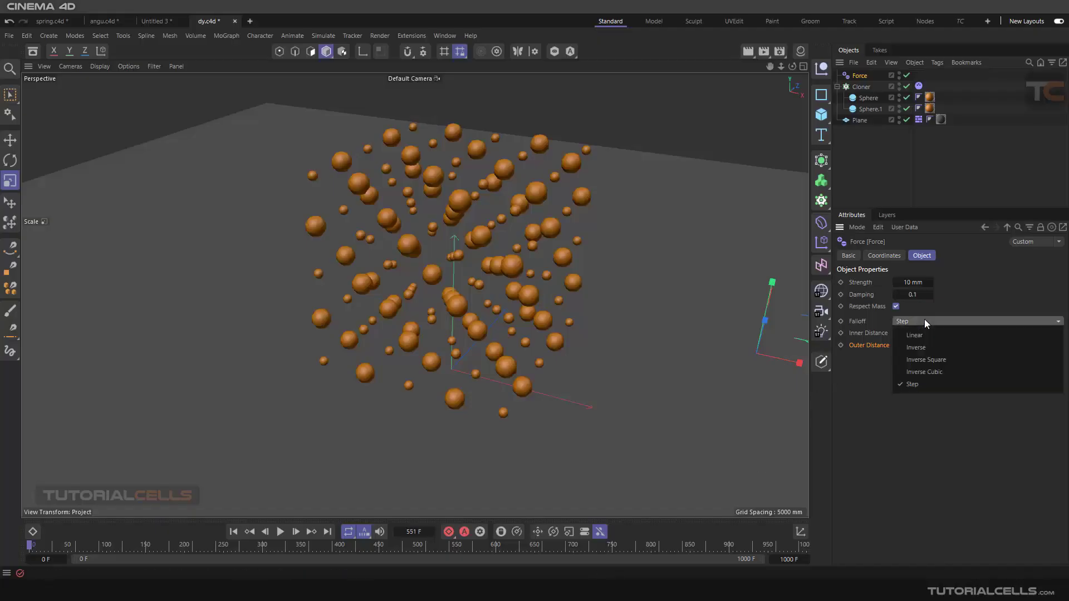
left_click(931, 362)
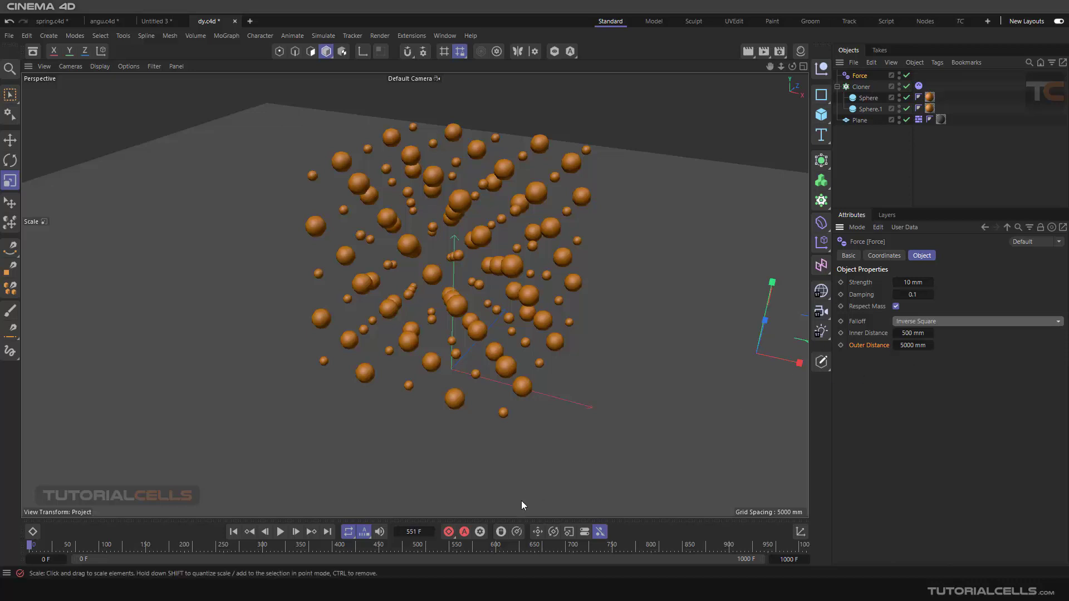
left_click(233, 531)
left_click(280, 532)
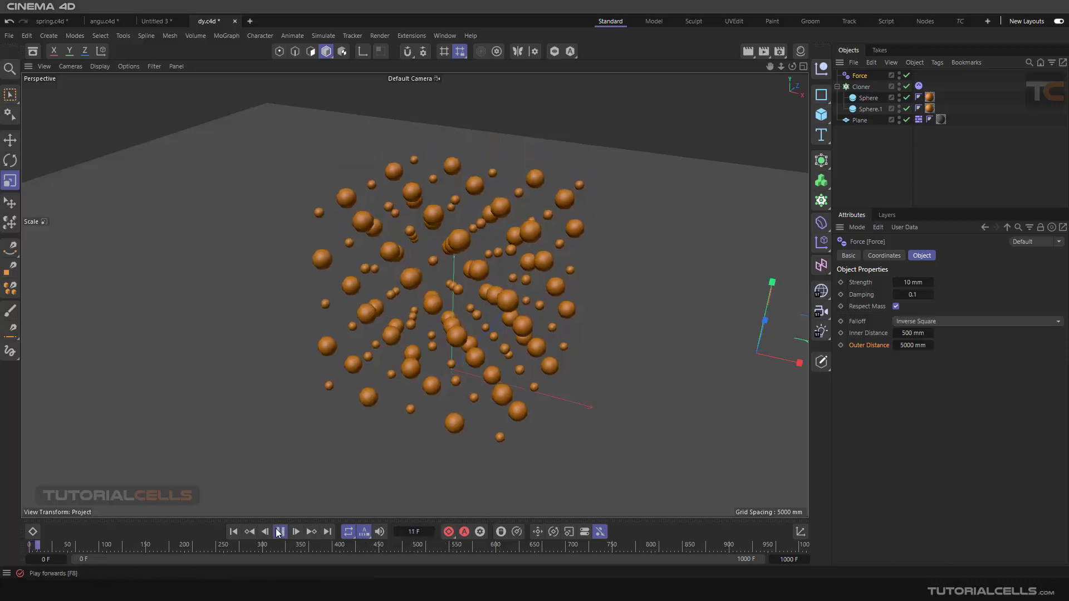
left_click(280, 532)
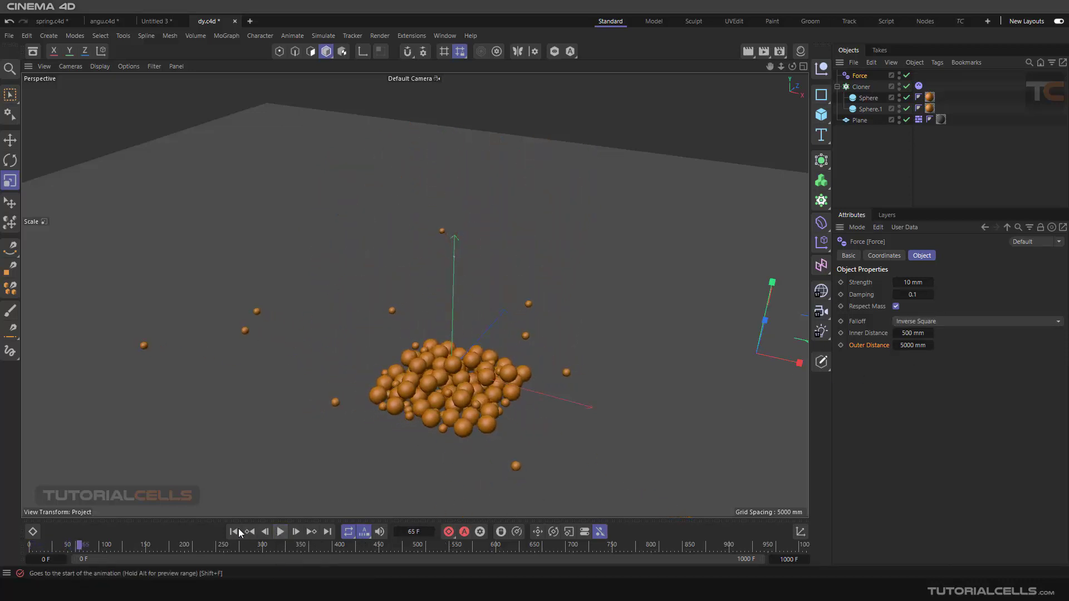
left_click(234, 532)
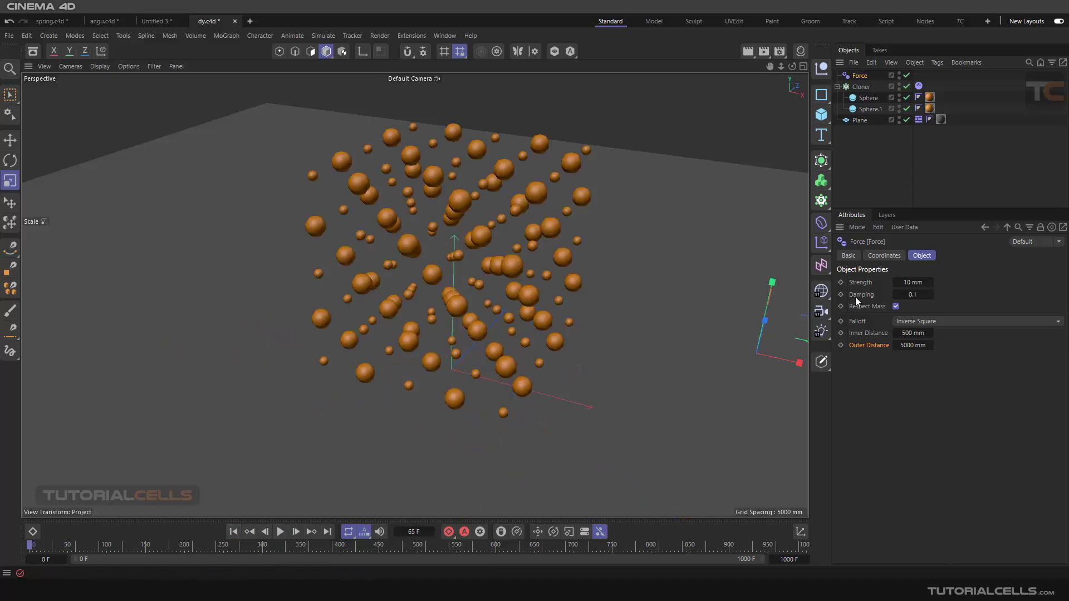